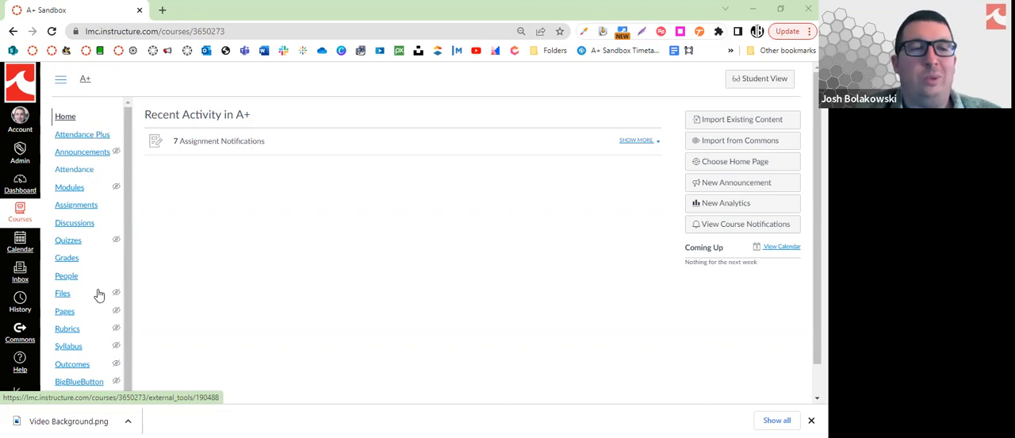
Open the Attendance Plus tool for the A+ sandbox course
{"action": "scroll", "coordinate": [97, 292], "scroll_direction": "down", "scroll_amount": 1}
{"action": "scroll", "coordinate": [92, 333], "scroll_direction": "down", "scroll_amount": 1}
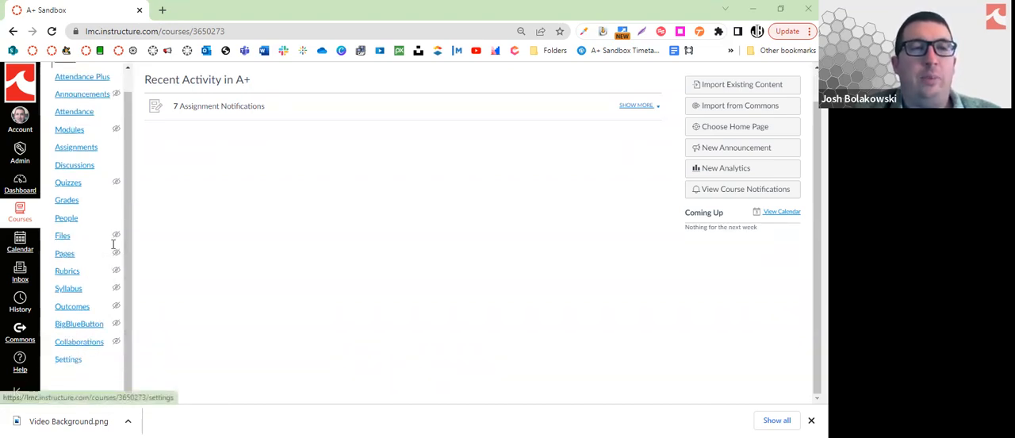
{"action": "scroll", "coordinate": [88, 140], "scroll_direction": "up", "scroll_amount": 1}
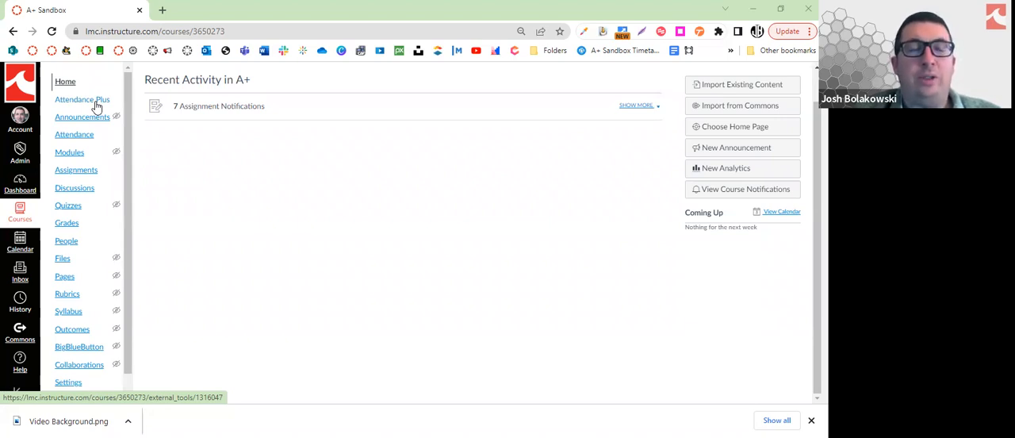
{"action": "left_click", "coordinate": [96, 106]}
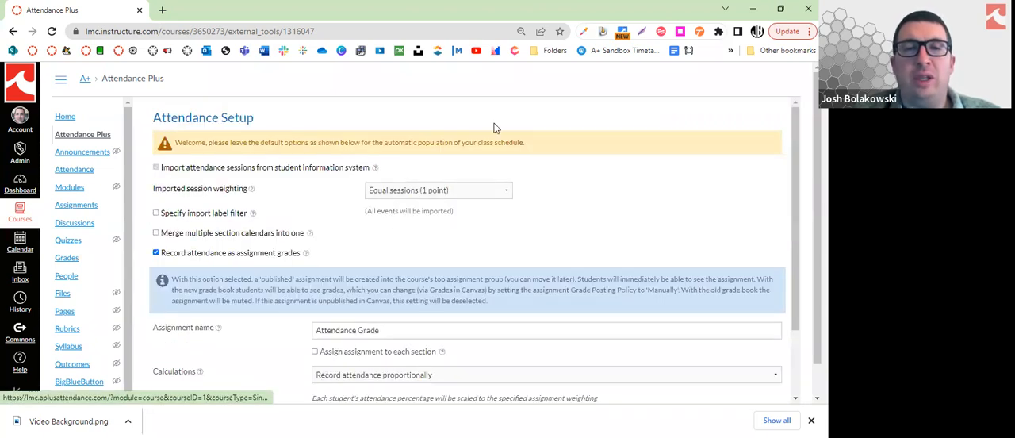
Review the default attendance setup options, including the assignment grade settings, and leave the setup without applying changes
{"action": "scroll", "coordinate": [333, 245], "scroll_direction": "down", "scroll_amount": 2}
{"action": "scroll", "coordinate": [333, 247], "scroll_direction": "down", "scroll_amount": 1}
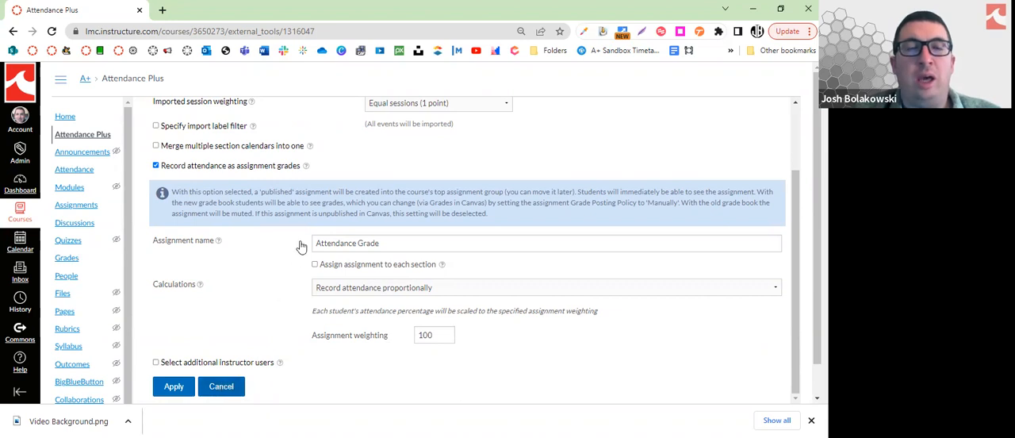
{"action": "scroll", "coordinate": [300, 255], "scroll_direction": "up", "scroll_amount": 3}
{"action": "scroll", "coordinate": [302, 253], "scroll_direction": "down", "scroll_amount": 3}
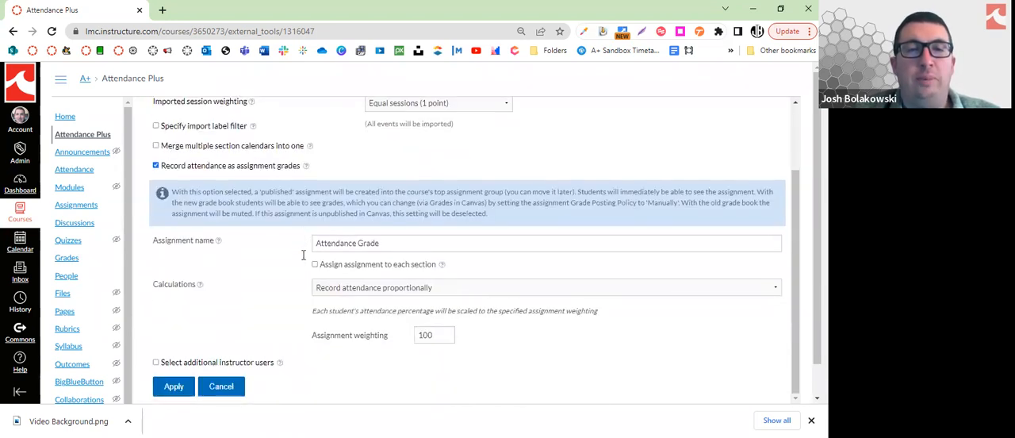
{"action": "left_click", "coordinate": [222, 386]}
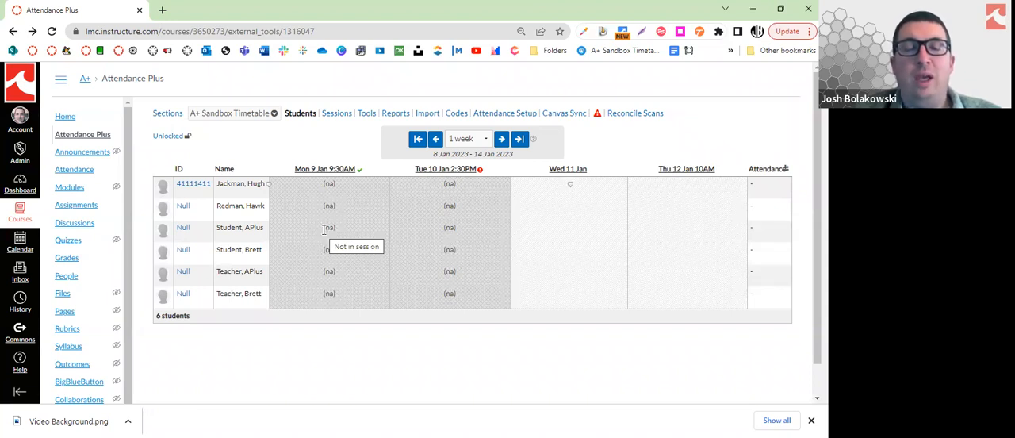
Check the date range choices for the student roster, keep 1 week, and open the Wed 11 Jan session for attendance entry
{"action": "left_click", "coordinate": [485, 141]}
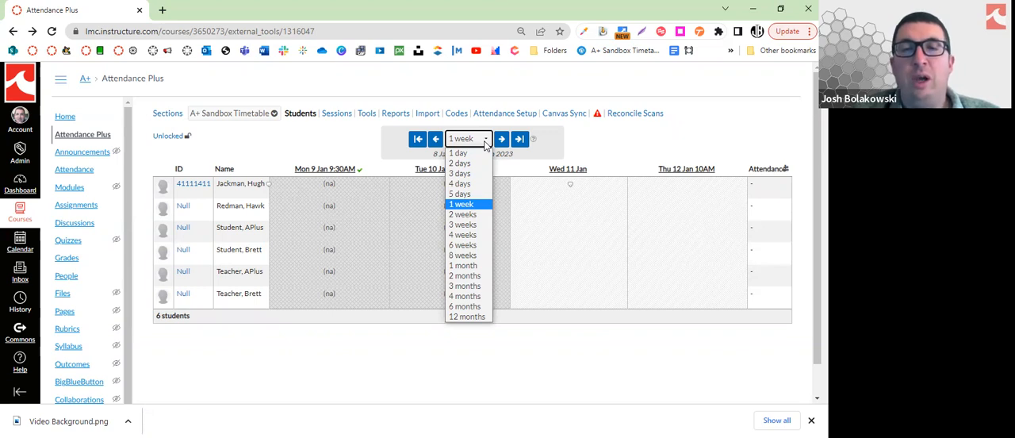
{"action": "left_click", "coordinate": [485, 143]}
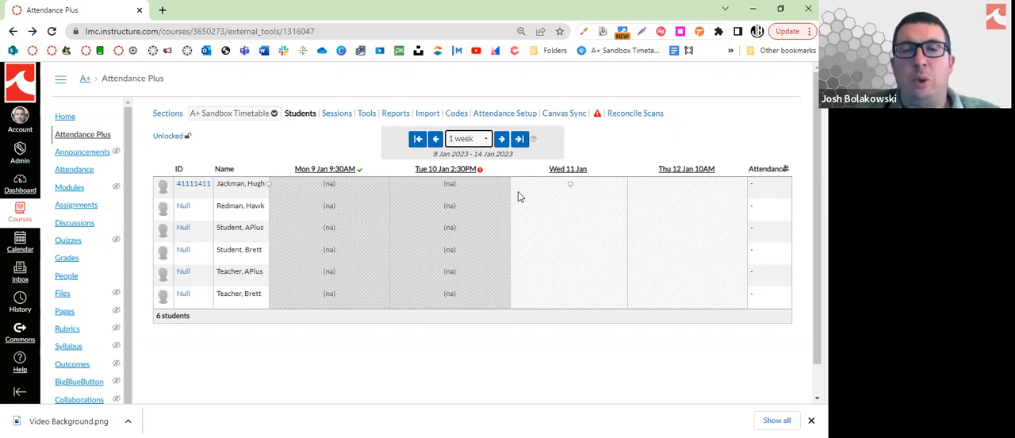
{"action": "left_click", "coordinate": [565, 171]}
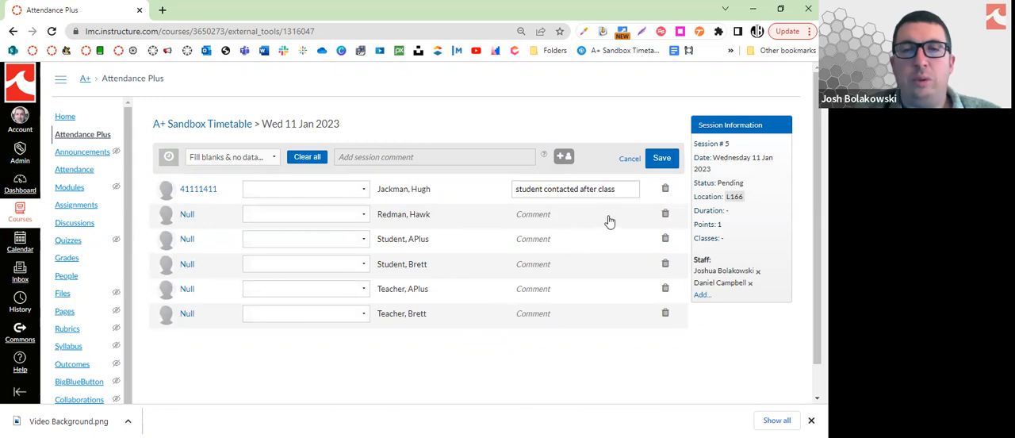
Mark the first and third listed students Absent - no reason and fill the remaining blank statuses with Attended
{"action": "left_click", "coordinate": [361, 192]}
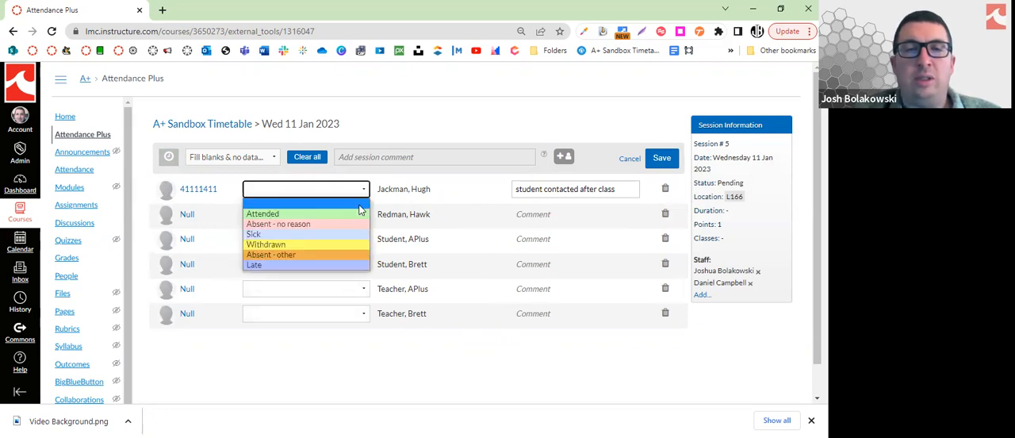
{"action": "left_click", "coordinate": [356, 226]}
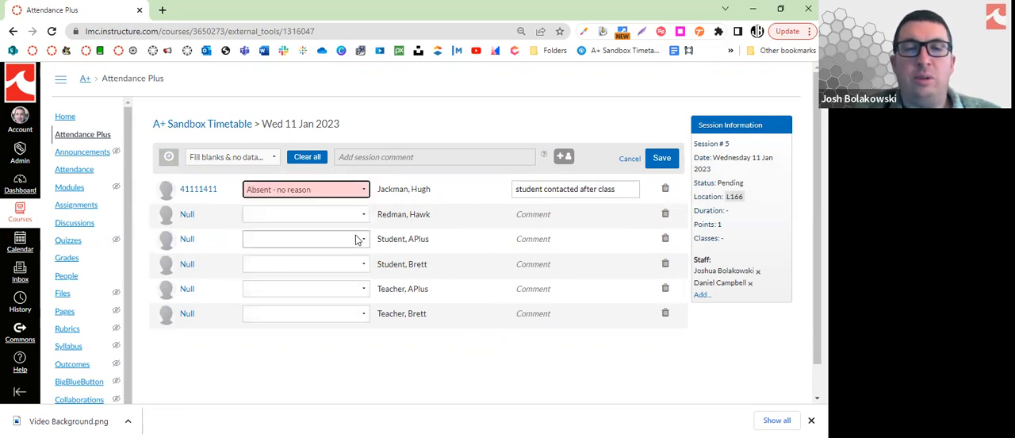
{"action": "left_click", "coordinate": [357, 239]}
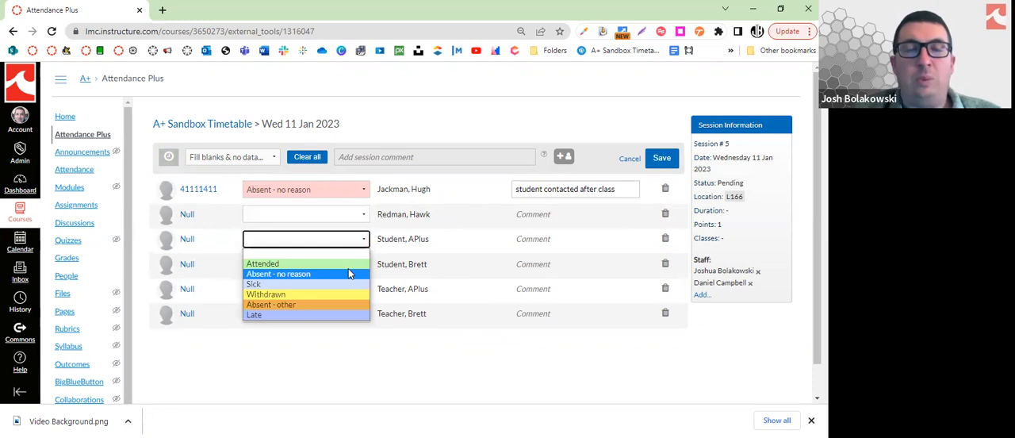
{"action": "left_click", "coordinate": [349, 273]}
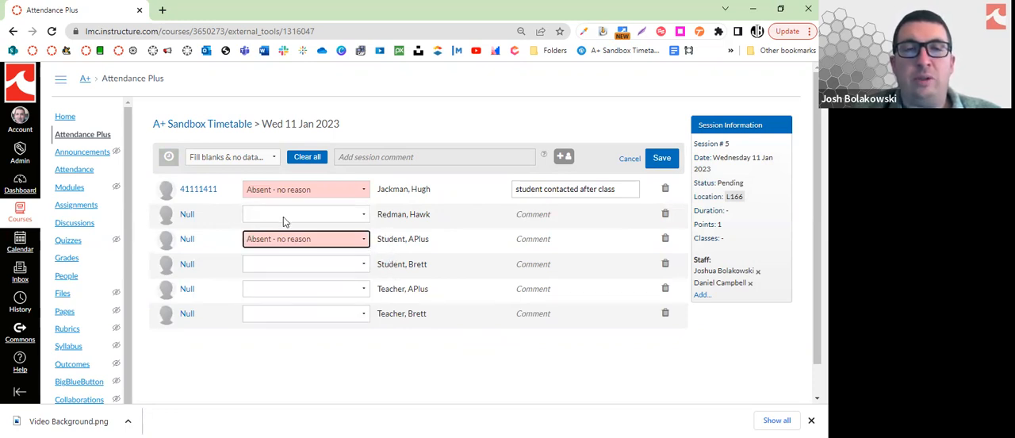
{"action": "left_click", "coordinate": [266, 159]}
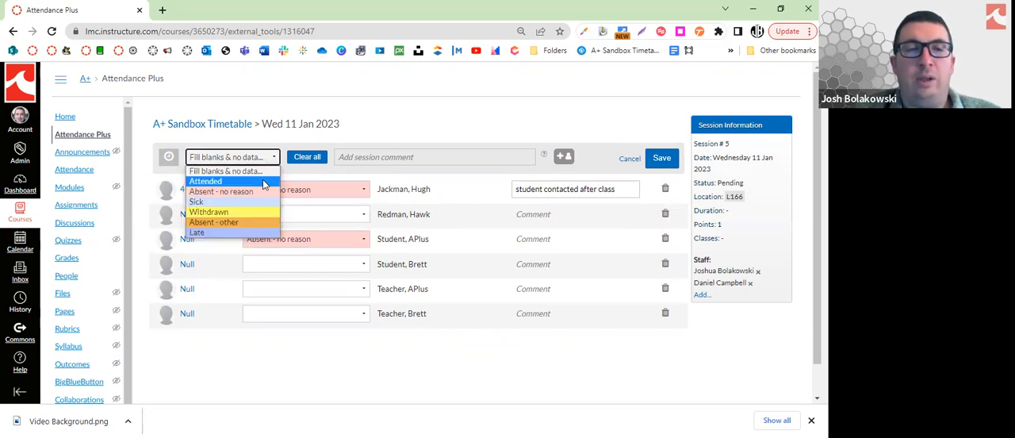
{"action": "left_click", "coordinate": [265, 182]}
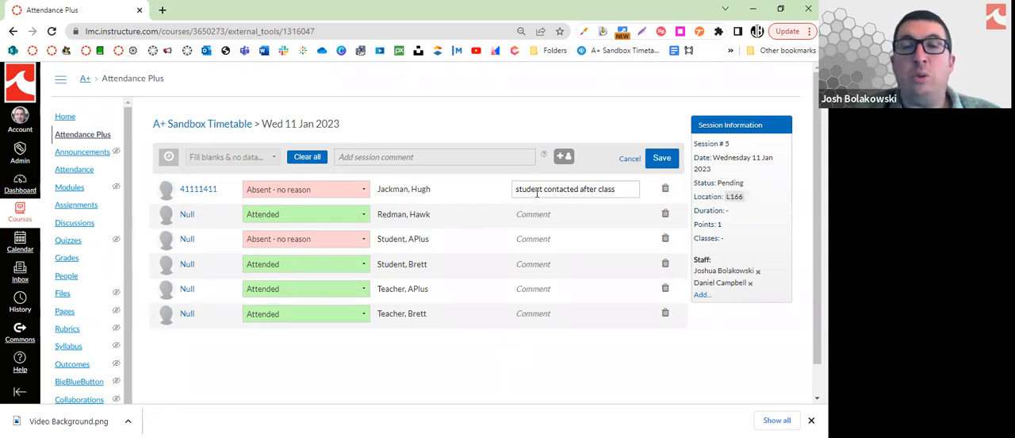
Add the comment "emailed sick" to the third listed student's attendance entry
{"action": "left_click", "coordinate": [539, 238]}
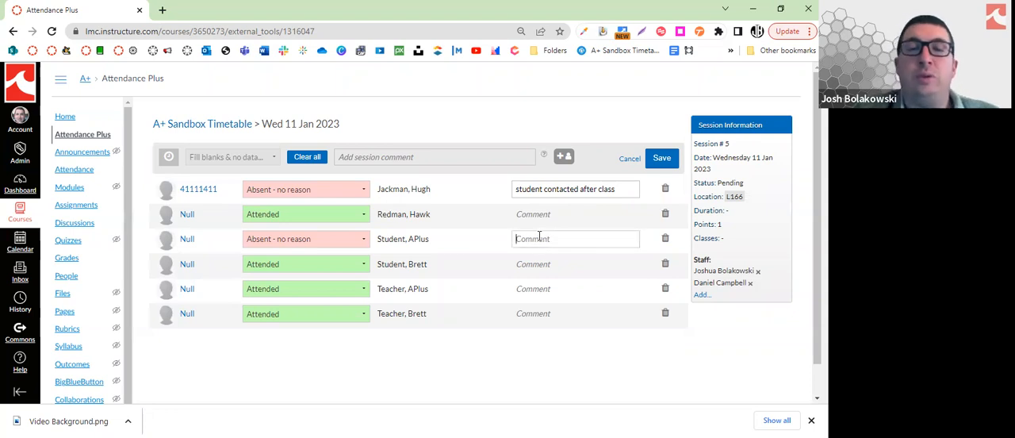
{"action": "type", "text": "emailed sick"}
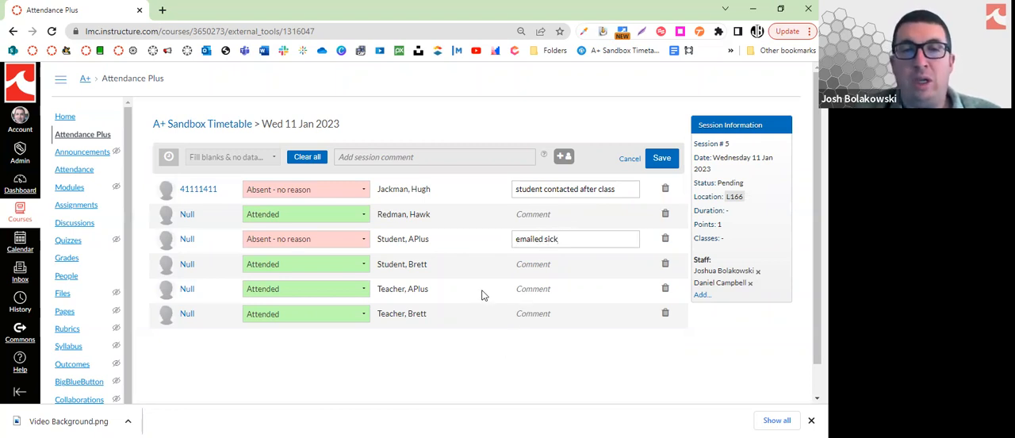
Clear all attendance statuses, and try marking the first student for deletion before reverting that mark
{"action": "left_click", "coordinate": [363, 190]}
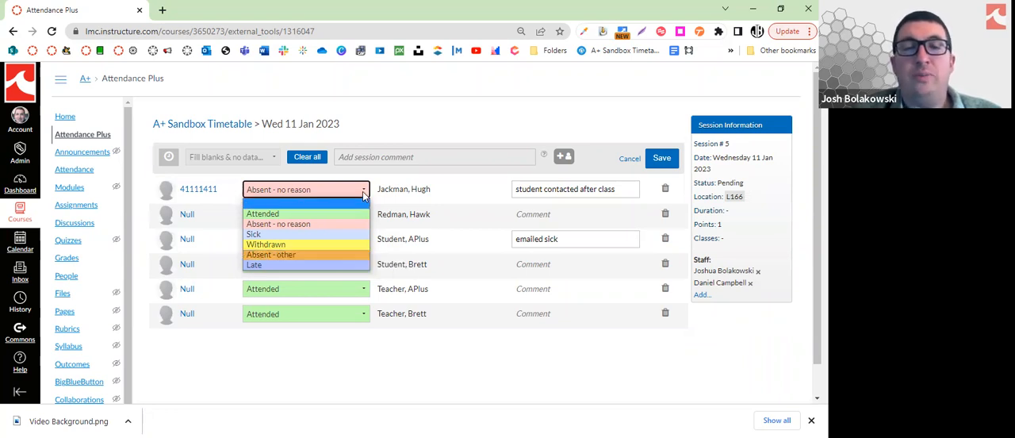
{"action": "left_click", "coordinate": [363, 193]}
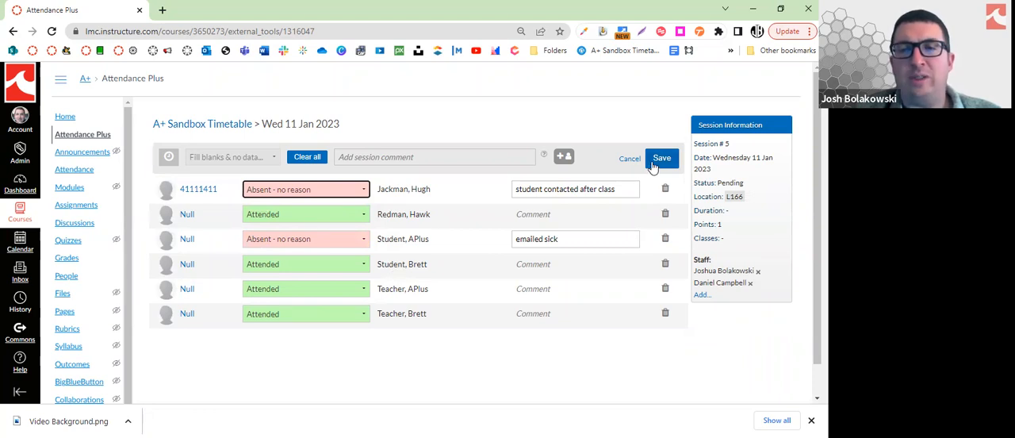
{"action": "left_click", "coordinate": [317, 162]}
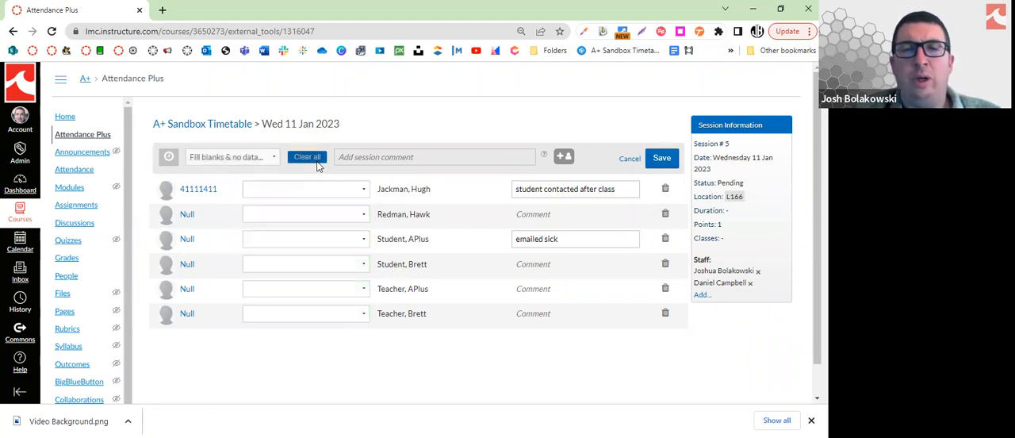
{"action": "left_click", "coordinate": [665, 190]}
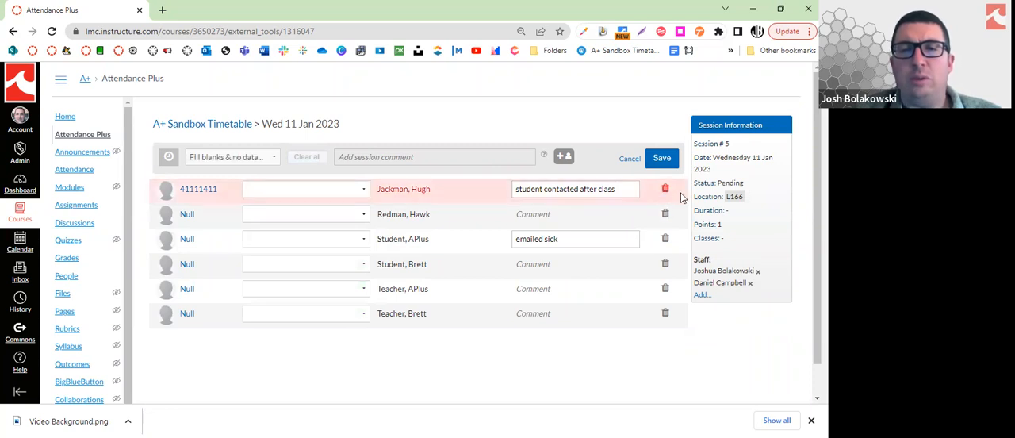
{"action": "left_click", "coordinate": [665, 190]}
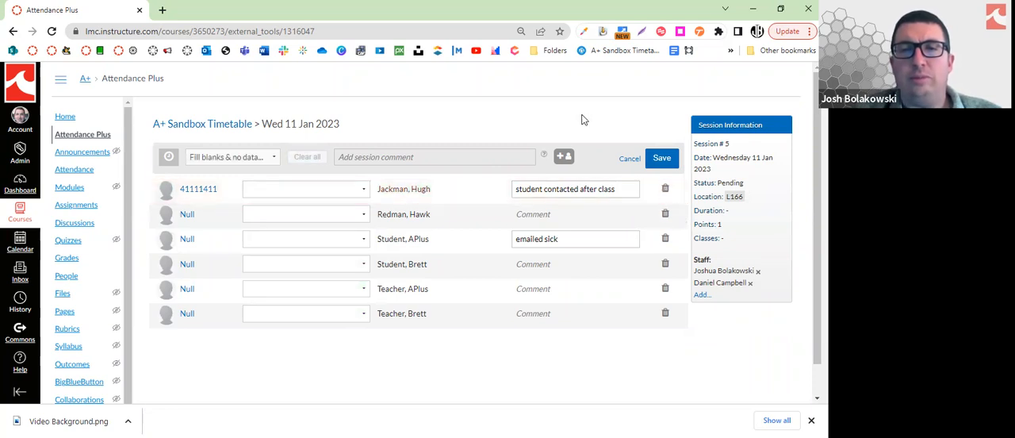
Record the first student as Absent - no reason, the third as Absent - other and everyone else as Attended, and save the session
{"action": "left_click", "coordinate": [270, 159]}
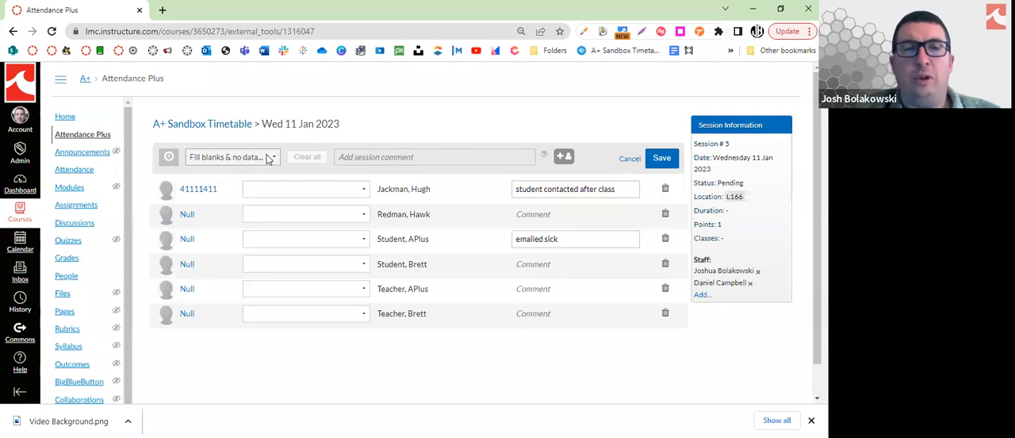
{"action": "left_click", "coordinate": [262, 184]}
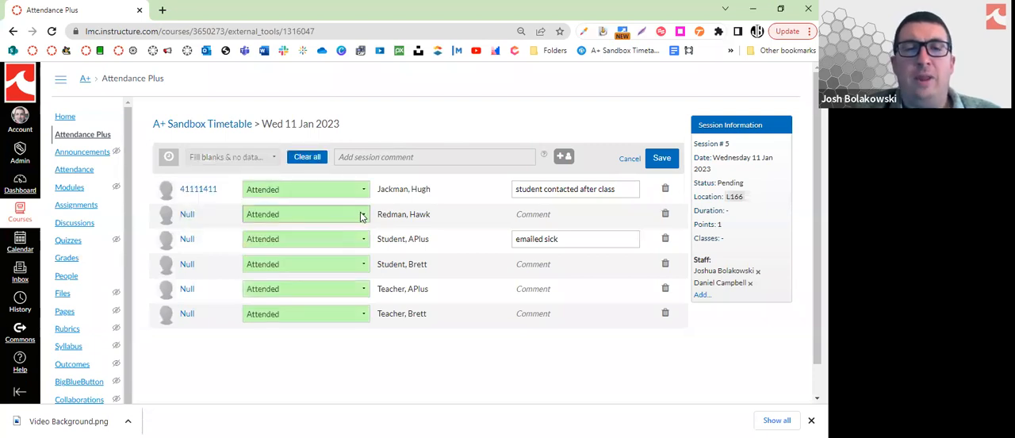
{"action": "left_click", "coordinate": [360, 215]}
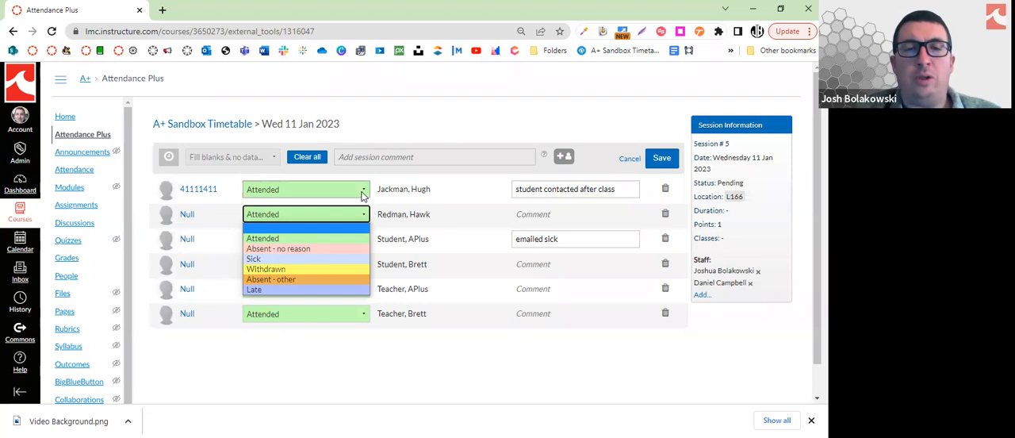
{"action": "left_click", "coordinate": [361, 248]}
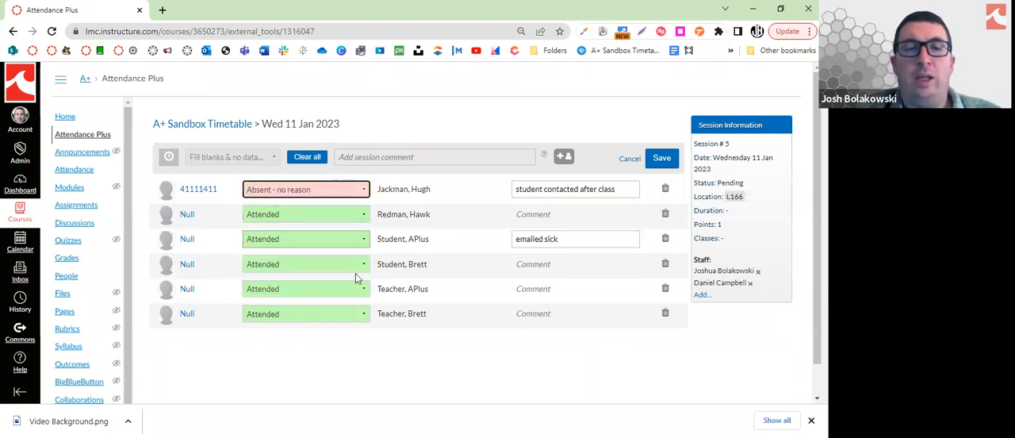
{"action": "left_click", "coordinate": [361, 238]}
{"action": "left_click", "coordinate": [350, 307]}
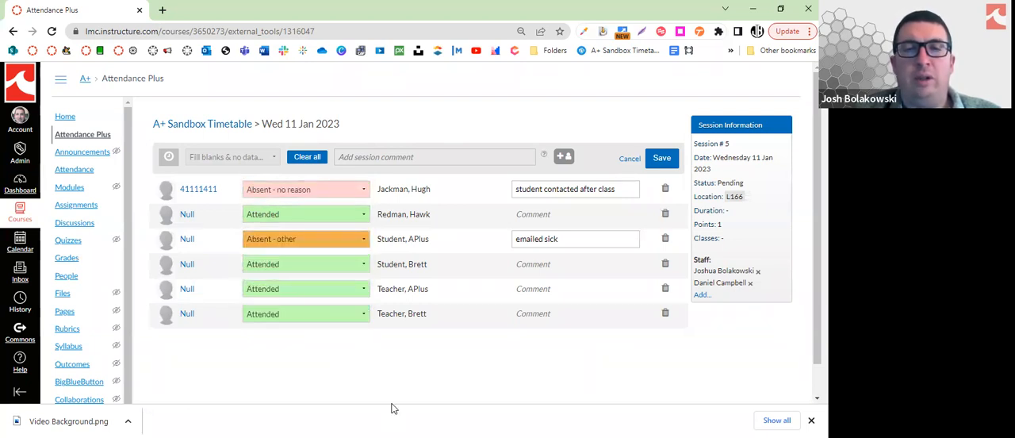
{"action": "left_click", "coordinate": [656, 161]}
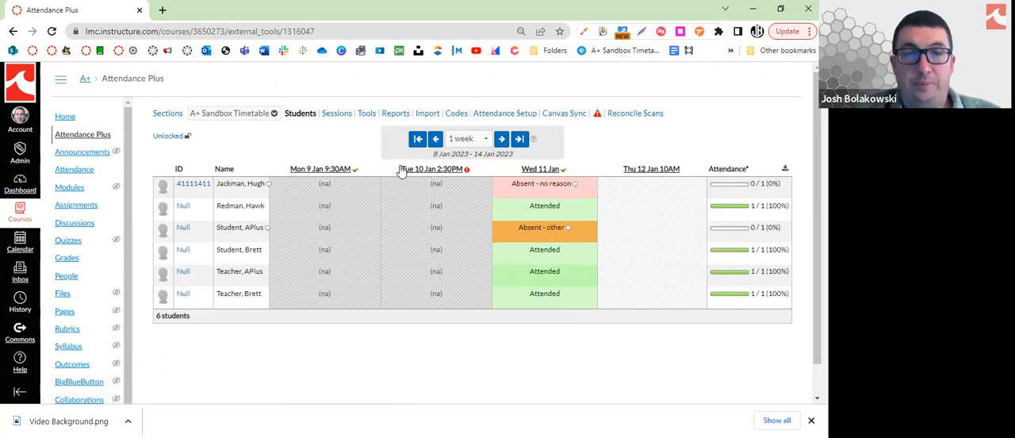
View the sessions calendar, open the 12 Jan 10:00AM session's attendance entry and leave it without saving
{"action": "left_click", "coordinate": [340, 115]}
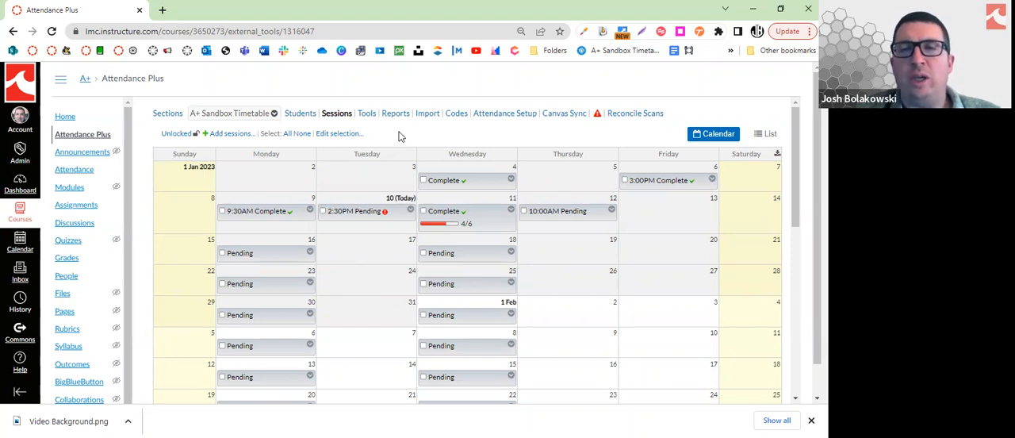
{"action": "left_click", "coordinate": [611, 213]}
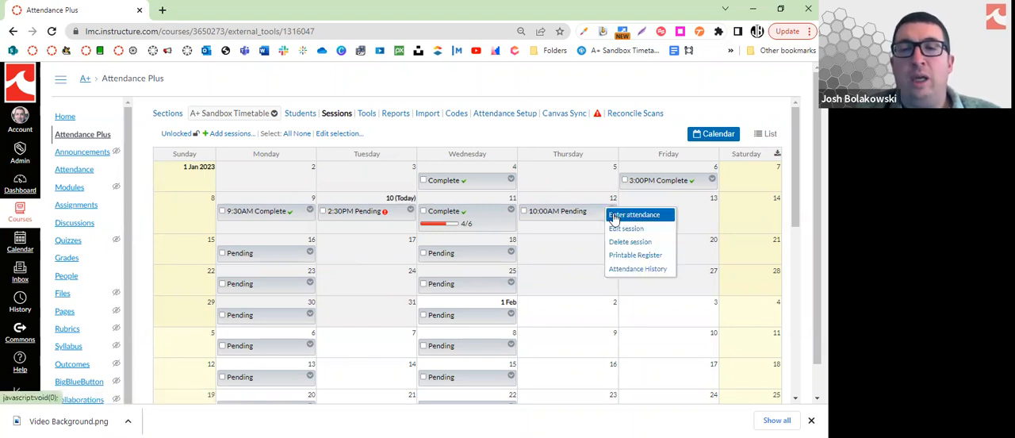
{"action": "left_click", "coordinate": [617, 218]}
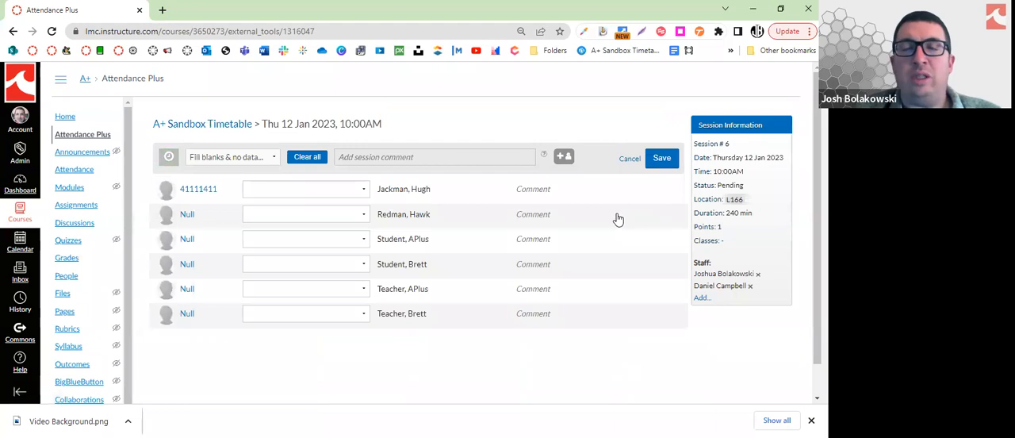
{"action": "left_click", "coordinate": [627, 159]}
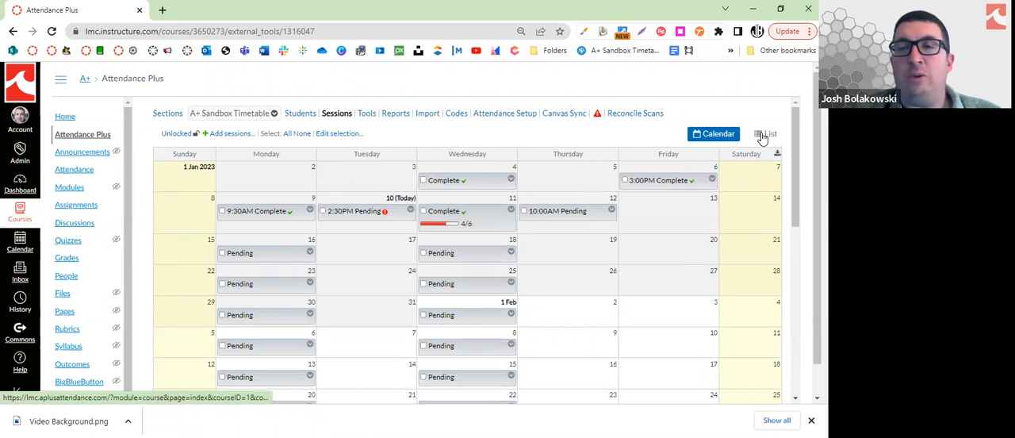
Switch the sessions to list view, open the 10 Jan 2:30PM session's attendance entry, and return to the list without saving
{"action": "left_click", "coordinate": [763, 135]}
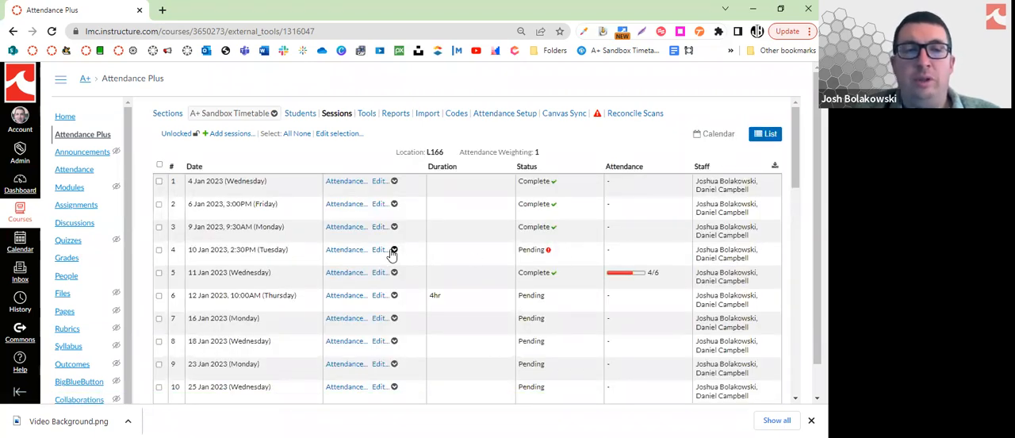
{"action": "scroll", "coordinate": [392, 260], "scroll_direction": "down", "scroll_amount": 3}
{"action": "scroll", "coordinate": [389, 266], "scroll_direction": "up", "scroll_amount": 3}
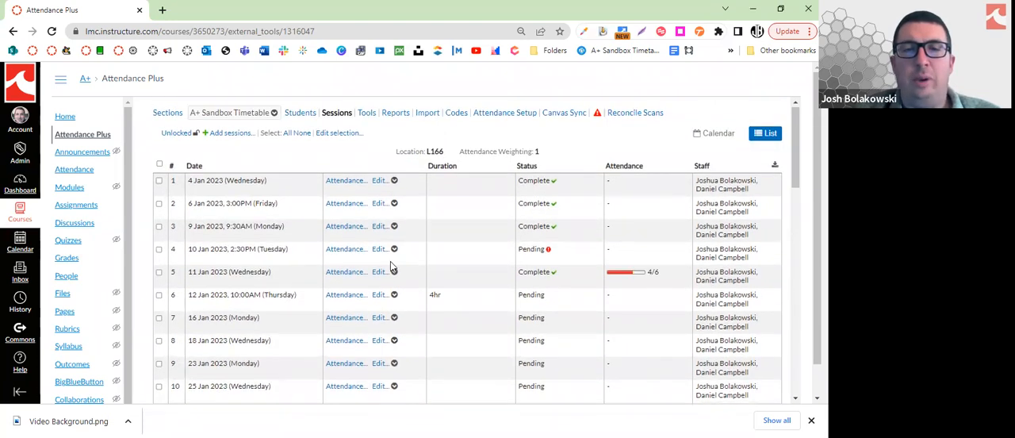
{"action": "left_click", "coordinate": [394, 249]}
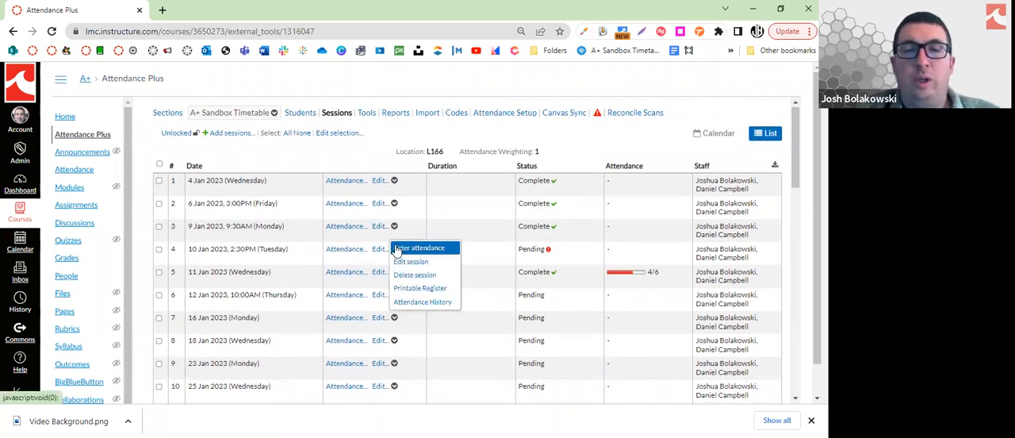
{"action": "left_click", "coordinate": [396, 250]}
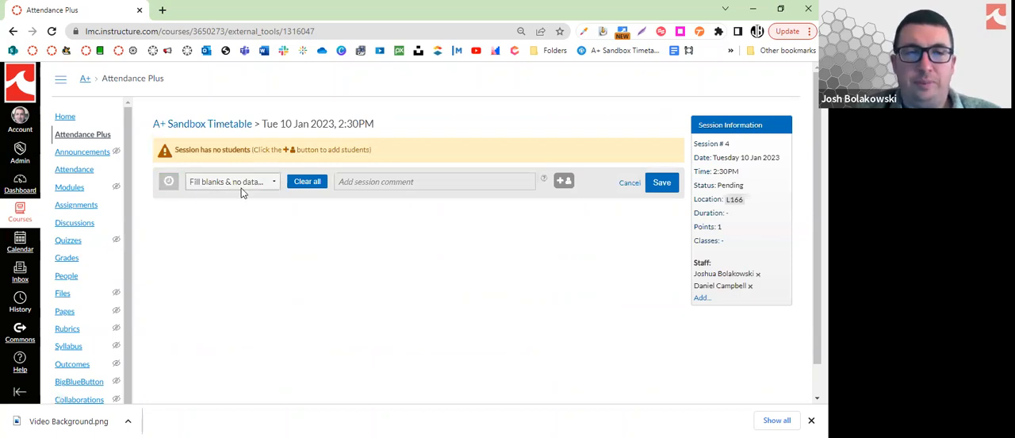
{"action": "left_click", "coordinate": [627, 188]}
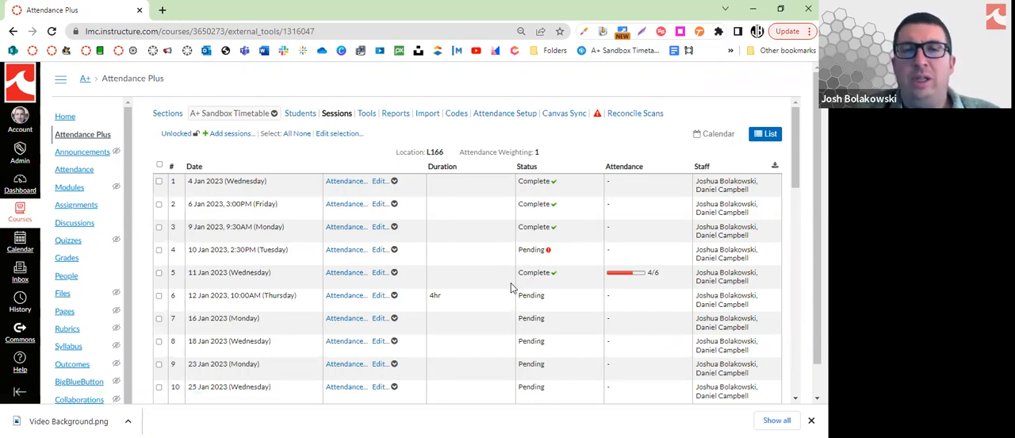
{"action": "scroll", "coordinate": [511, 287], "scroll_direction": "down", "scroll_amount": 3}
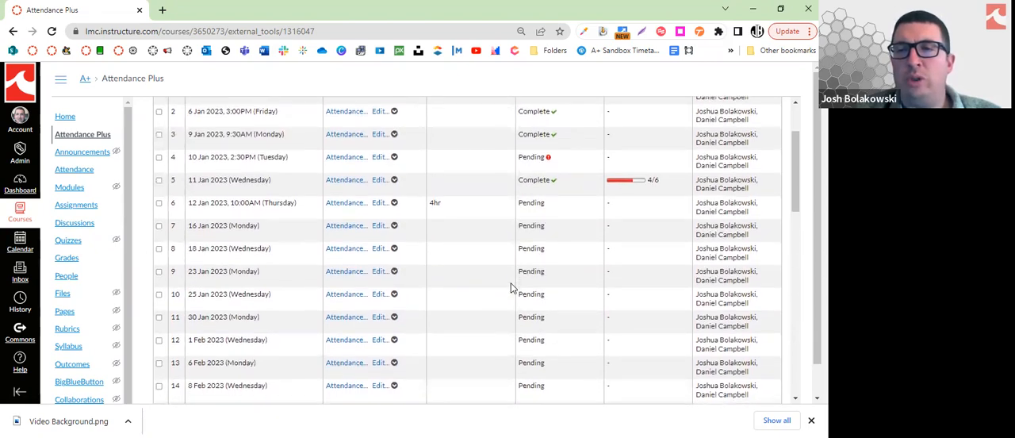
{"action": "scroll", "coordinate": [511, 287], "scroll_direction": "up", "scroll_amount": 3}
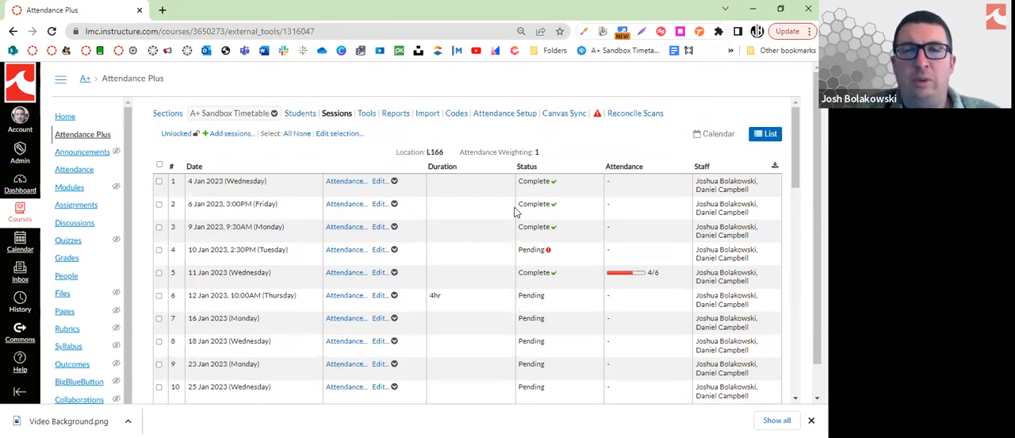
View the student roster and the sessions in calendar and list form, showing the available actions for the 12 Jan 10:00AM session
{"action": "left_click", "coordinate": [300, 114]}
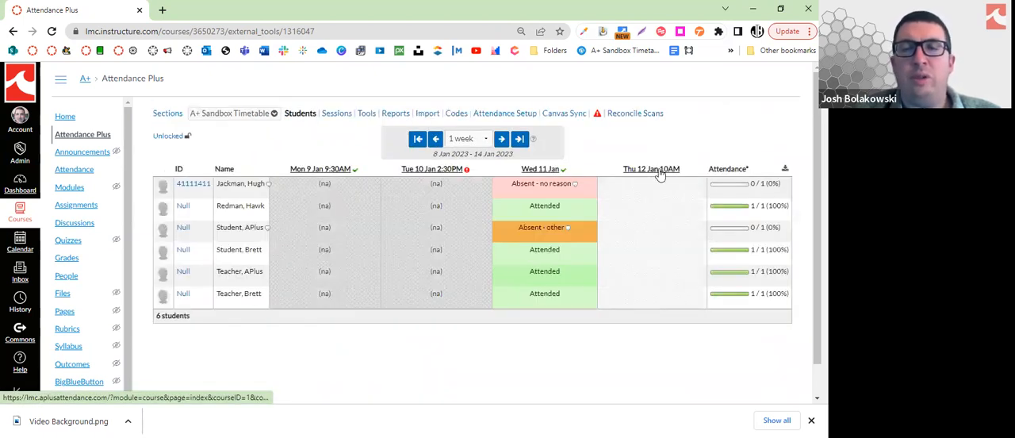
{"action": "left_click", "coordinate": [343, 116]}
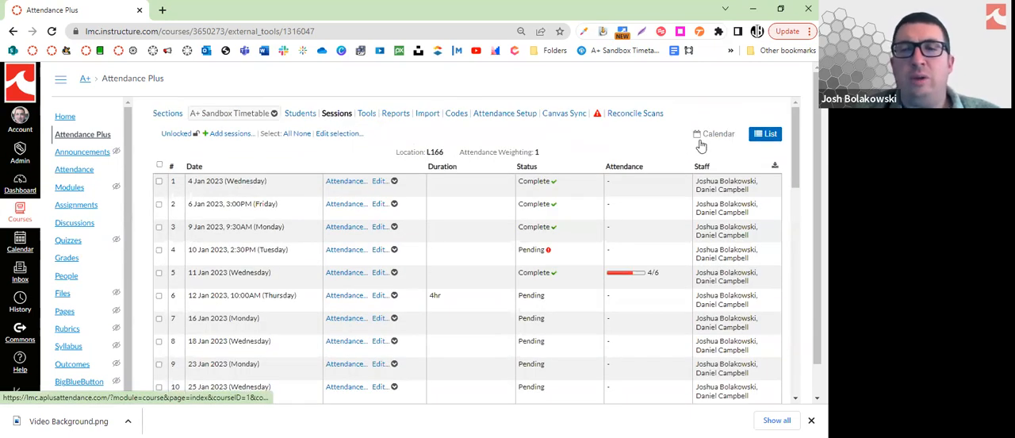
{"action": "left_click", "coordinate": [713, 134]}
{"action": "left_click", "coordinate": [611, 211]}
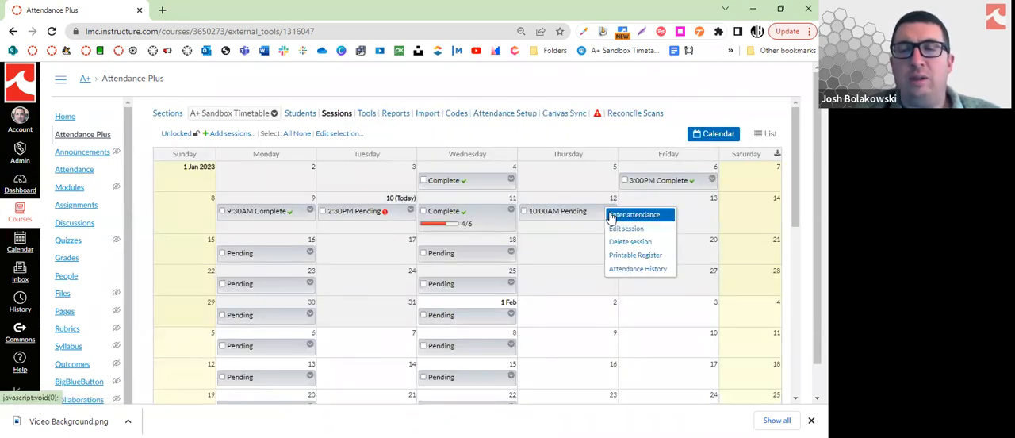
{"action": "left_click", "coordinate": [758, 133]}
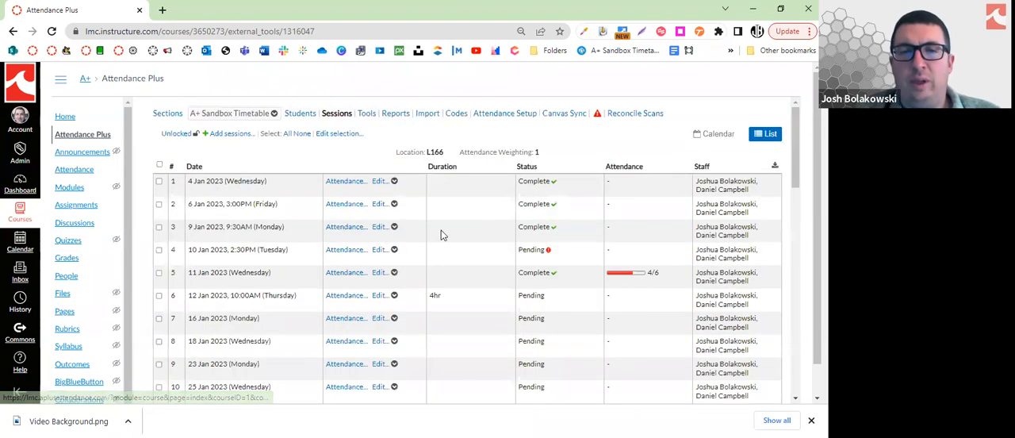
{"action": "left_click", "coordinate": [394, 295]}
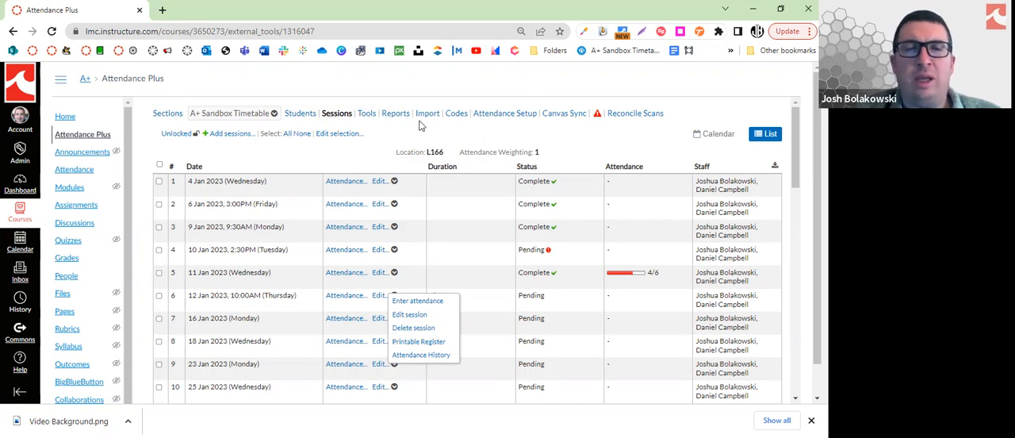
View the timetable's tools page and open the Attendance Setup options for the course
{"action": "left_click", "coordinate": [369, 121]}
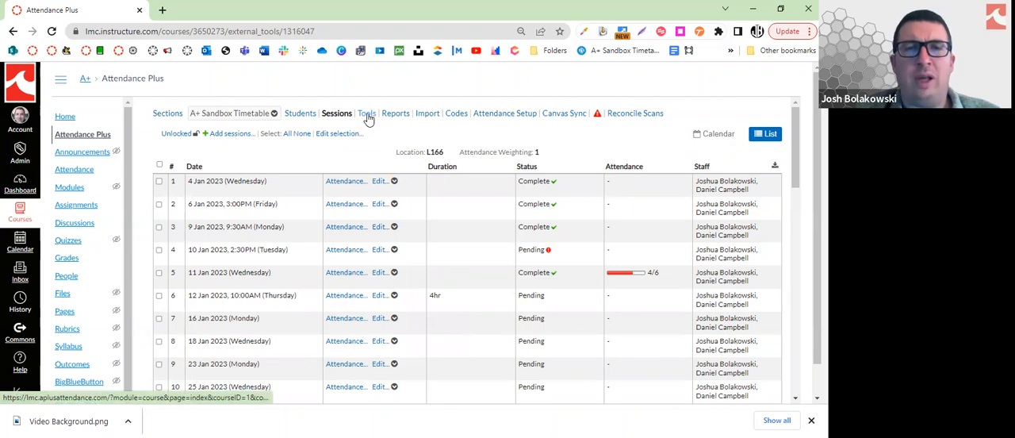
{"action": "left_click", "coordinate": [370, 120]}
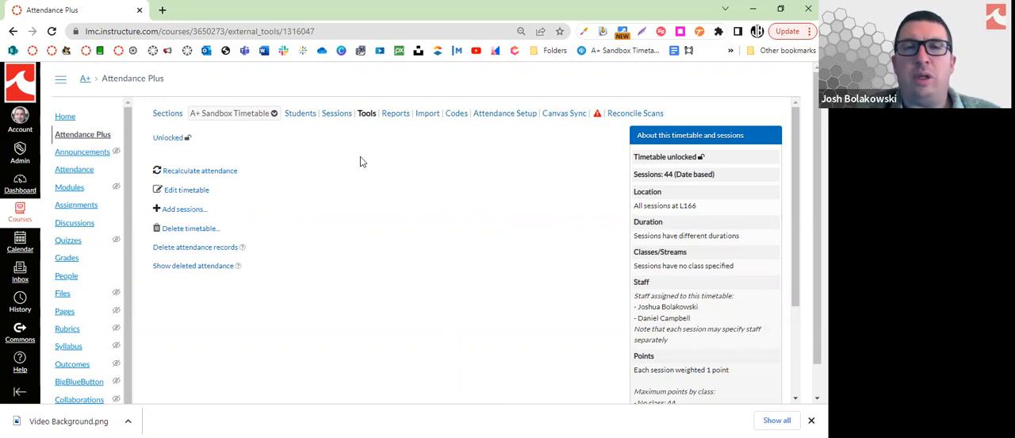
{"action": "left_click", "coordinate": [501, 117]}
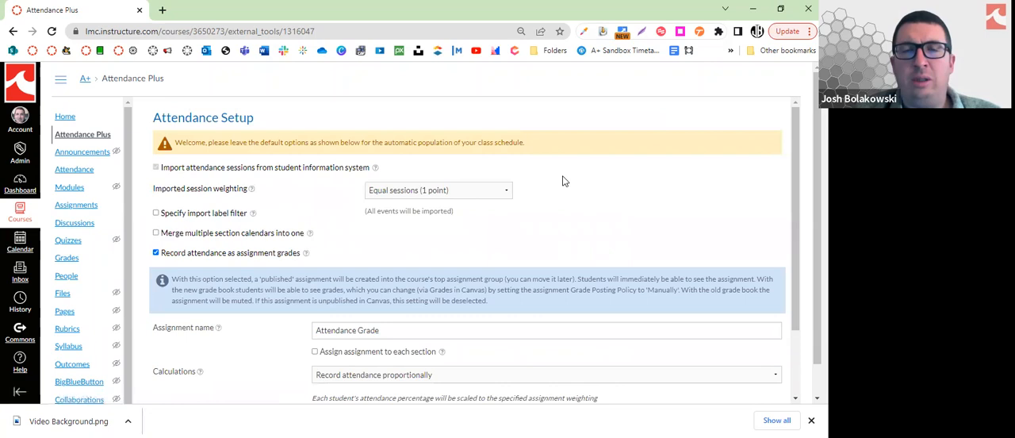
{"action": "scroll", "coordinate": [563, 181], "scroll_direction": "down", "scroll_amount": 1}
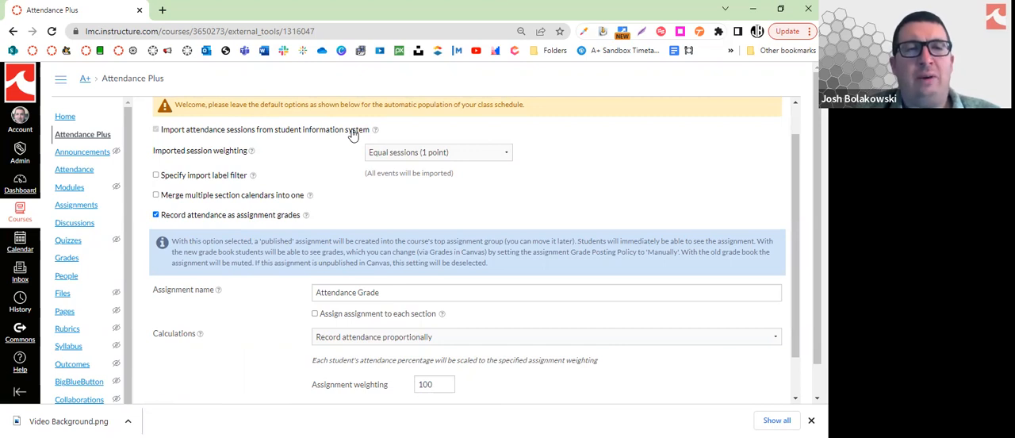
Turn Record attendance as assignment grades off and on again, and select Record attendance proportionally as the calculation
{"action": "left_click", "coordinate": [156, 216]}
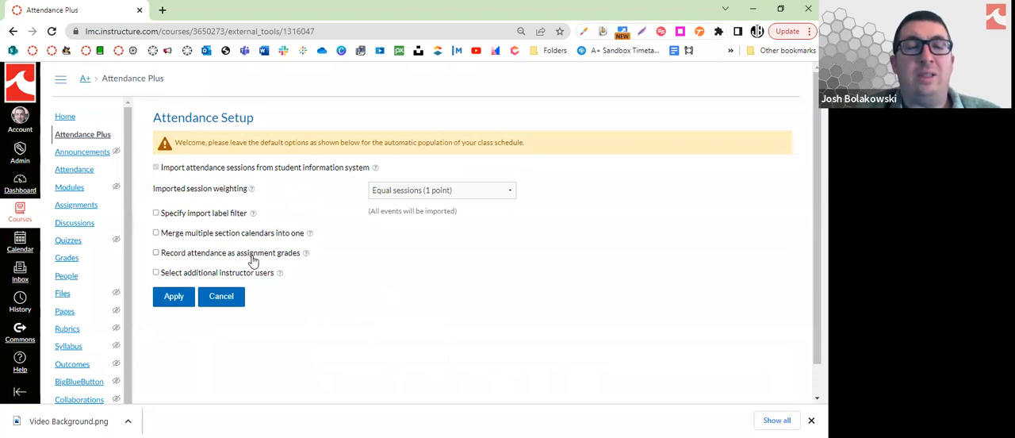
{"action": "left_click", "coordinate": [156, 252]}
{"action": "scroll", "coordinate": [317, 230], "scroll_direction": "down", "scroll_amount": 1}
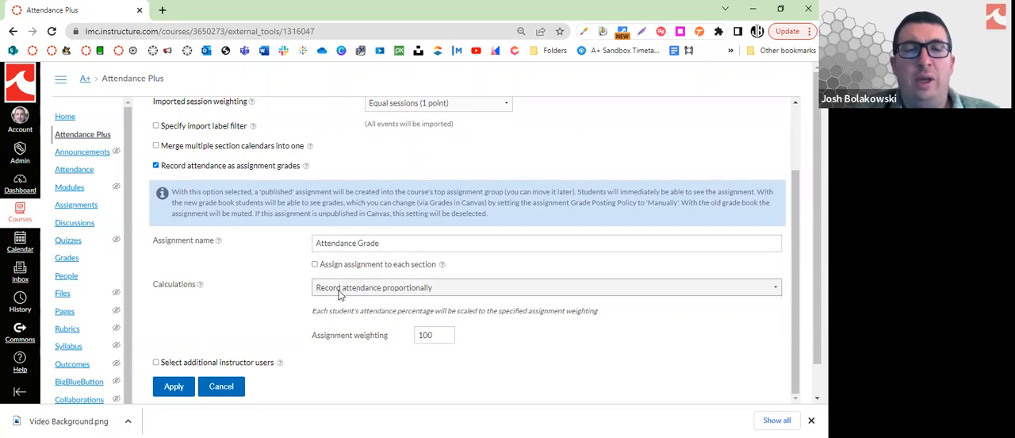
{"action": "left_click", "coordinate": [342, 290]}
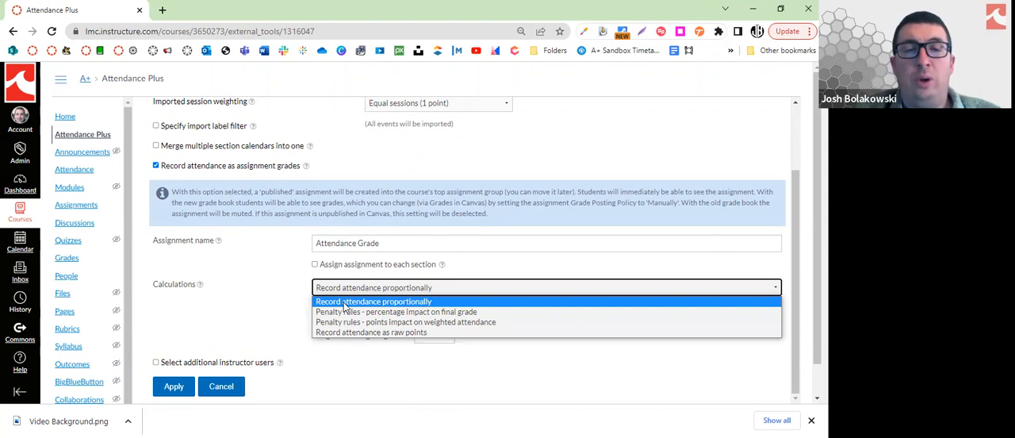
{"action": "left_click", "coordinate": [343, 302]}
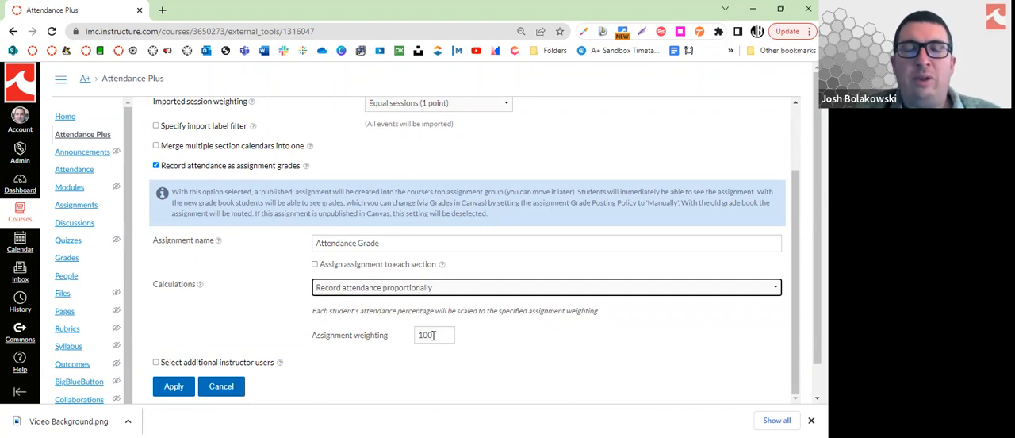
Change the attendance grade calculation to Record attendance as raw points and view its options
{"action": "left_click", "coordinate": [449, 288]}
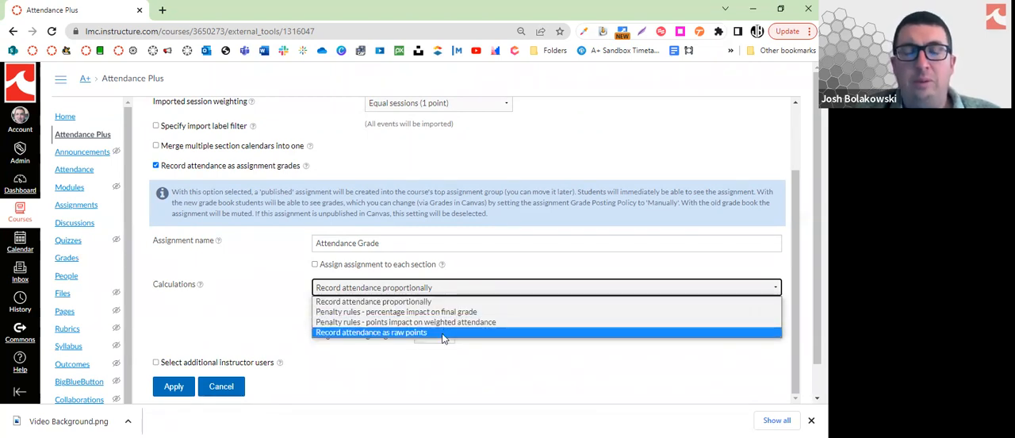
{"action": "left_click", "coordinate": [446, 333]}
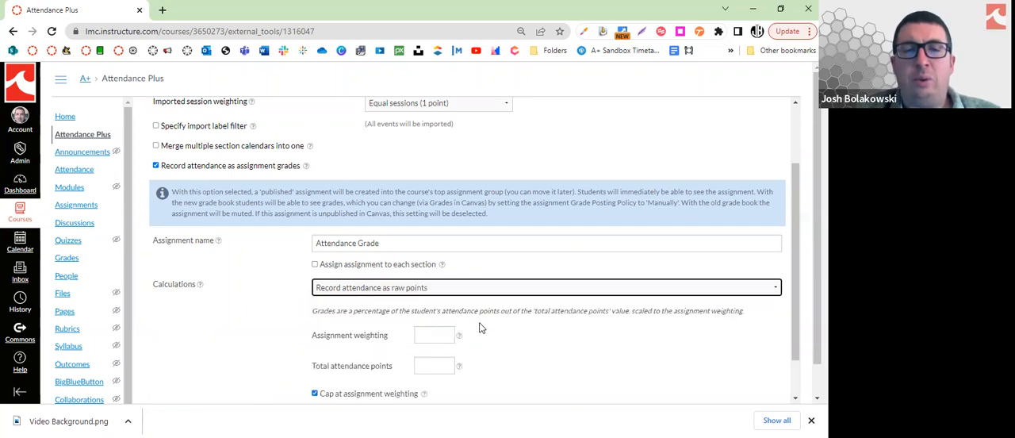
{"action": "scroll", "coordinate": [479, 328], "scroll_direction": "down", "scroll_amount": 1}
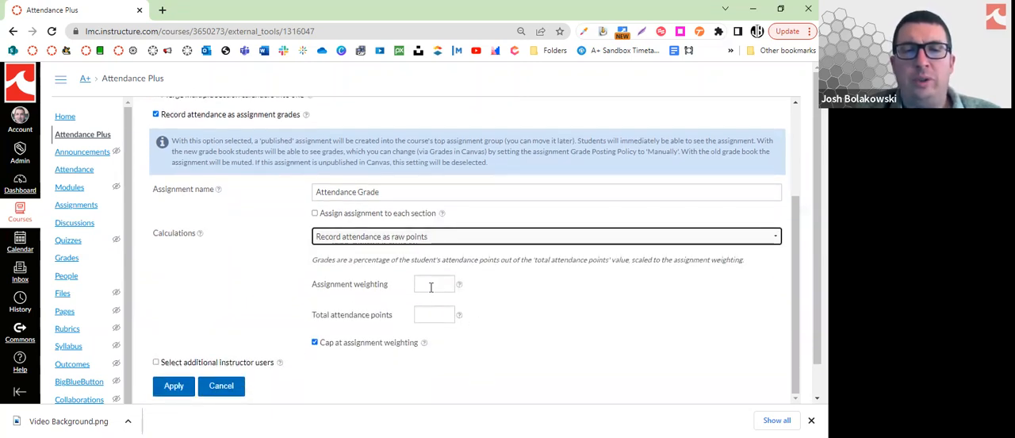
Change the calculation to Penalty rules - percentage impact on final grade and add a blank deduction rule
{"action": "left_click", "coordinate": [426, 237]}
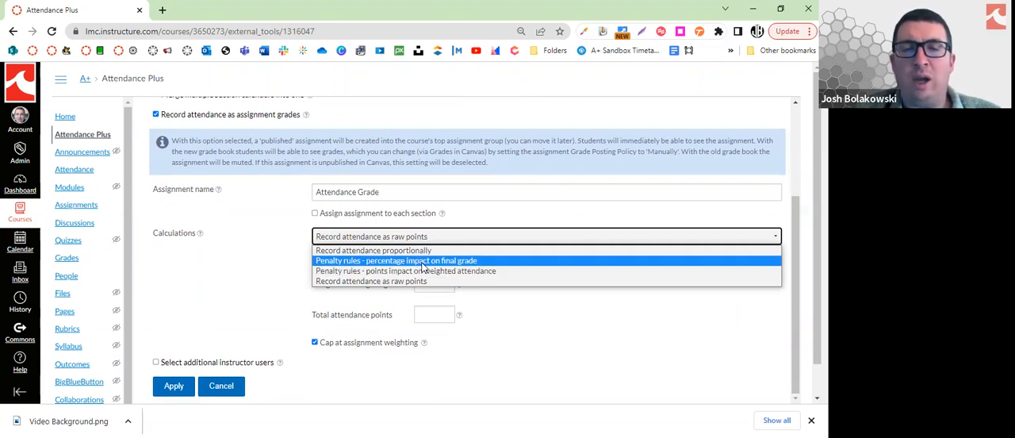
{"action": "left_click", "coordinate": [424, 261]}
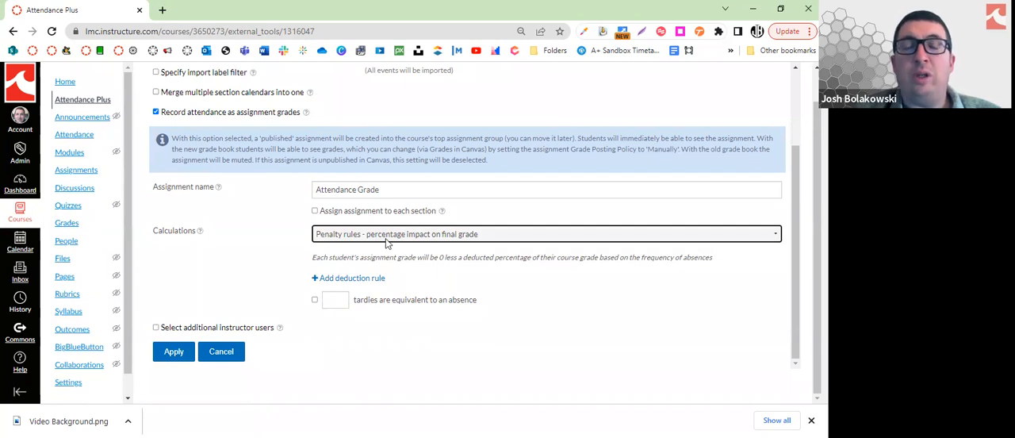
{"action": "left_click", "coordinate": [376, 282]}
{"action": "scroll", "coordinate": [373, 283], "scroll_direction": "down", "scroll_amount": 5}
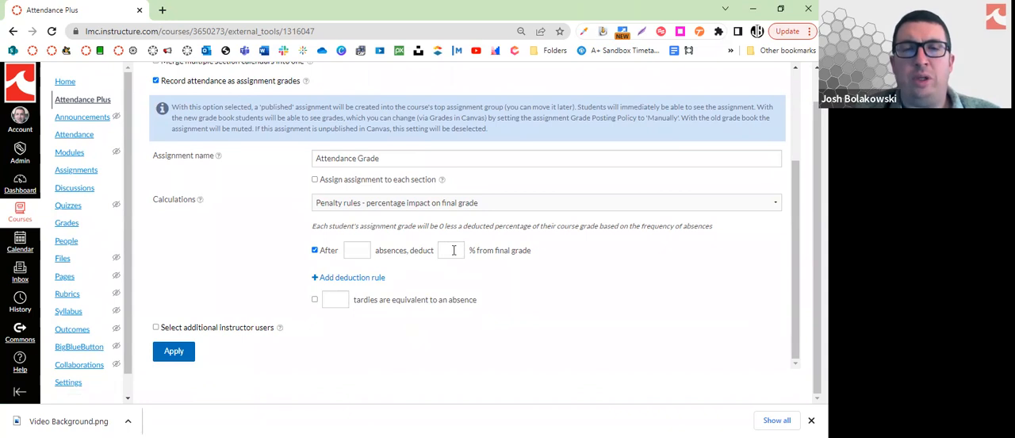
Set the calculation to Penalty rules - points impact on weighted attendance, with 100 assignment points
{"action": "left_click", "coordinate": [446, 204]}
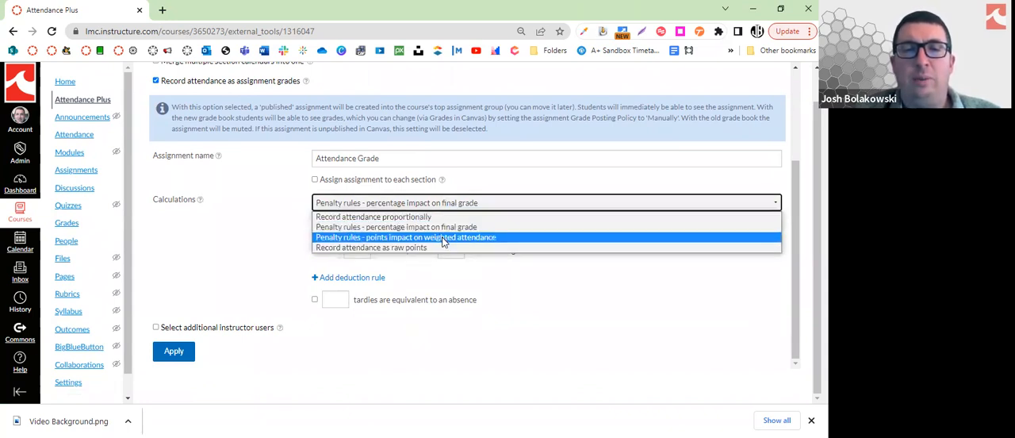
{"action": "left_click", "coordinate": [444, 237]}
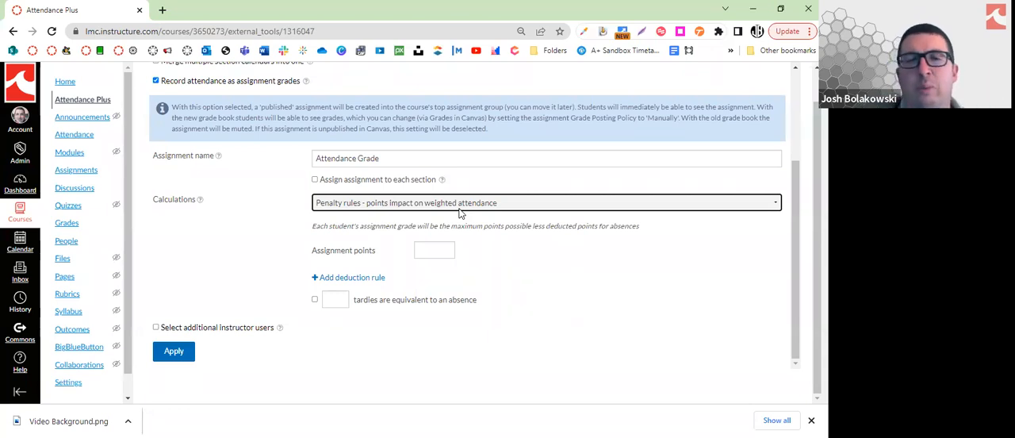
{"action": "left_click", "coordinate": [439, 249]}
{"action": "type", "text": "100"}
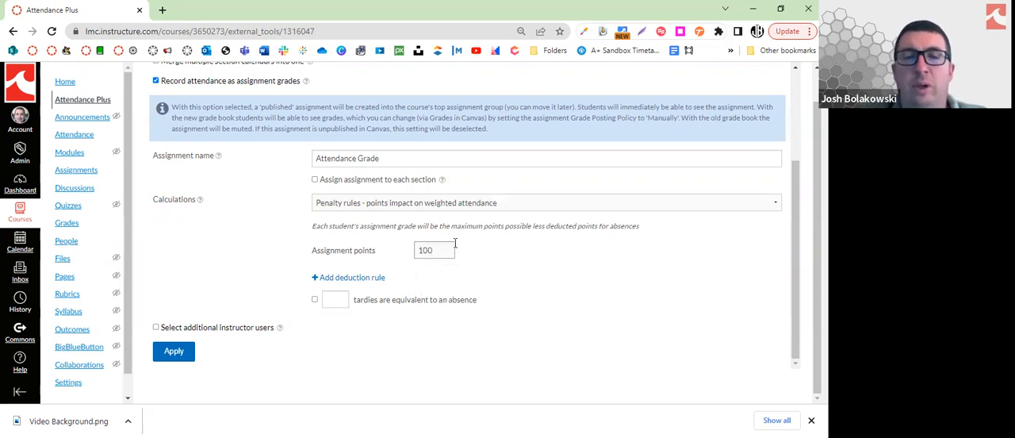
Add a deduction rule that takes off 5 points after 2 absences
{"action": "left_click", "coordinate": [350, 277]}
{"action": "scroll", "coordinate": [364, 283], "scroll_direction": "down", "scroll_amount": 2}
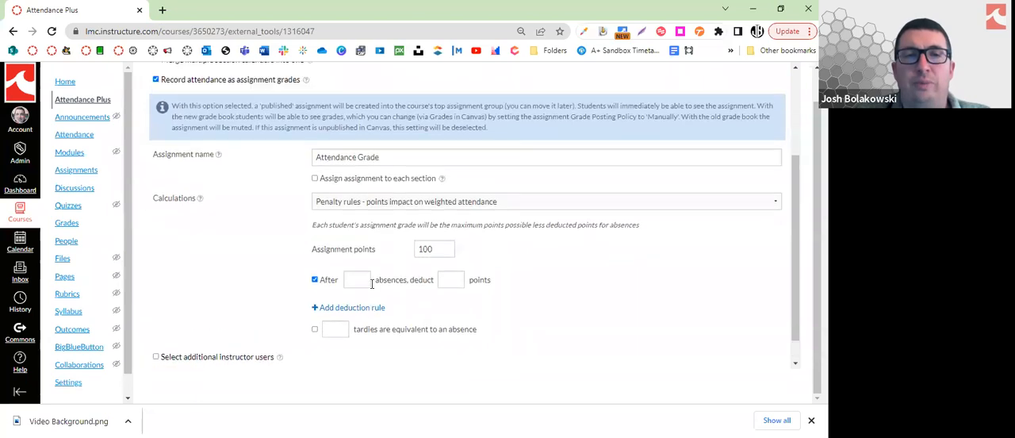
{"action": "scroll", "coordinate": [371, 283], "scroll_direction": "up", "scroll_amount": 2}
{"action": "scroll", "coordinate": [374, 286], "scroll_direction": "down", "scroll_amount": 3}
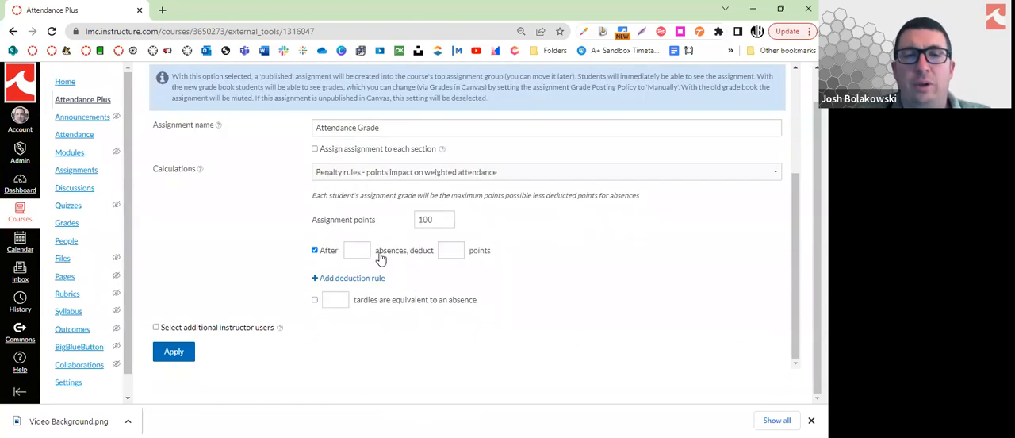
{"action": "left_click", "coordinate": [357, 251]}
{"action": "type", "text": "2"}
{"action": "left_click", "coordinate": [449, 252]}
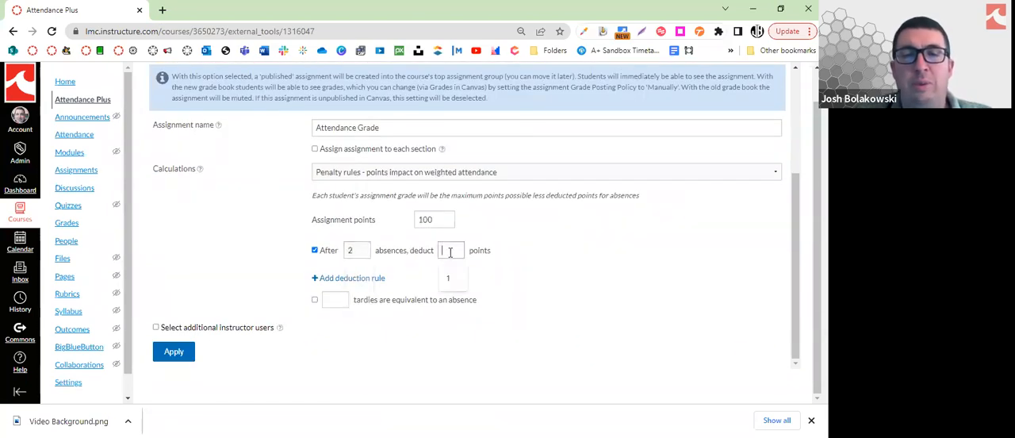
{"action": "type", "text": "5"}
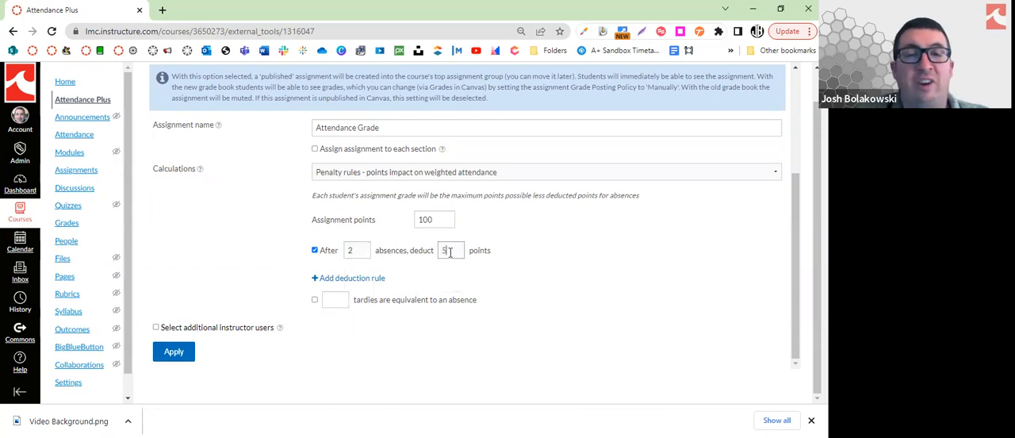
Add a second deduction rule that takes off 6 points after 4 absences
{"action": "left_click", "coordinate": [382, 279]}
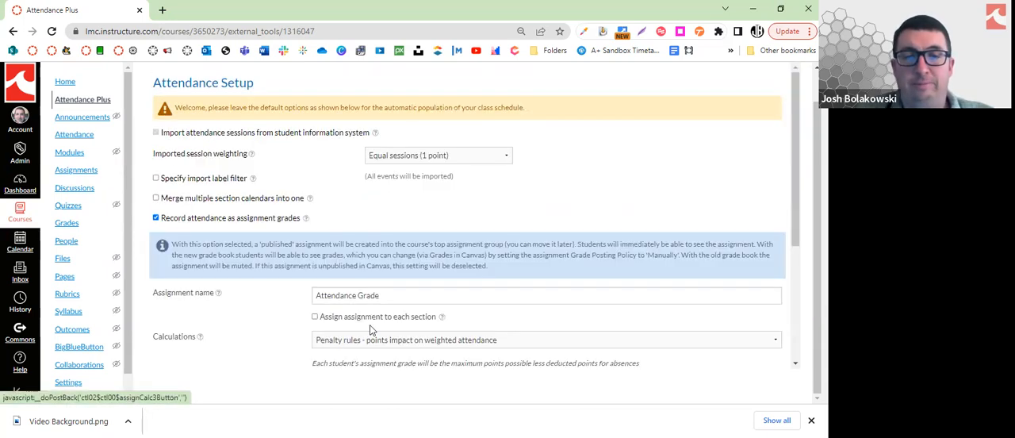
{"action": "scroll", "coordinate": [369, 329], "scroll_direction": "down", "scroll_amount": 1}
{"action": "scroll", "coordinate": [369, 329], "scroll_direction": "down", "scroll_amount": 2}
{"action": "left_click", "coordinate": [356, 250]}
{"action": "type", "text": "4"}
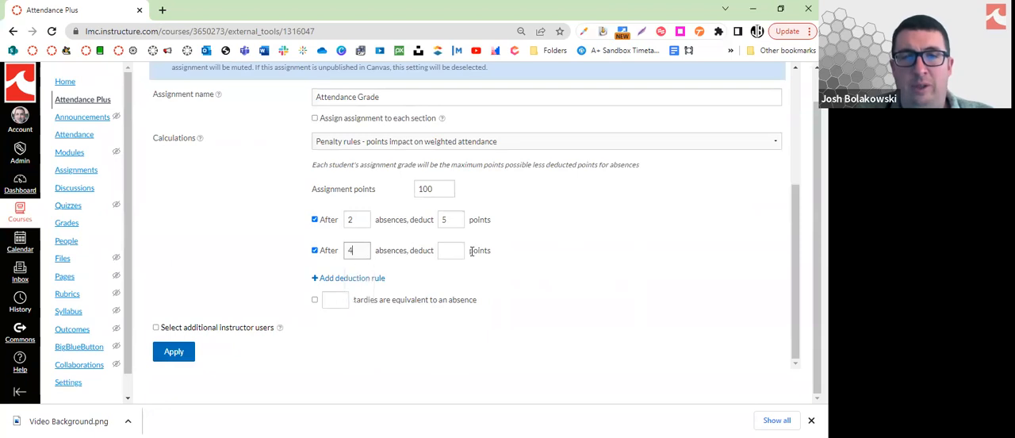
{"action": "left_click", "coordinate": [463, 250]}
{"action": "type", "text": "6"}
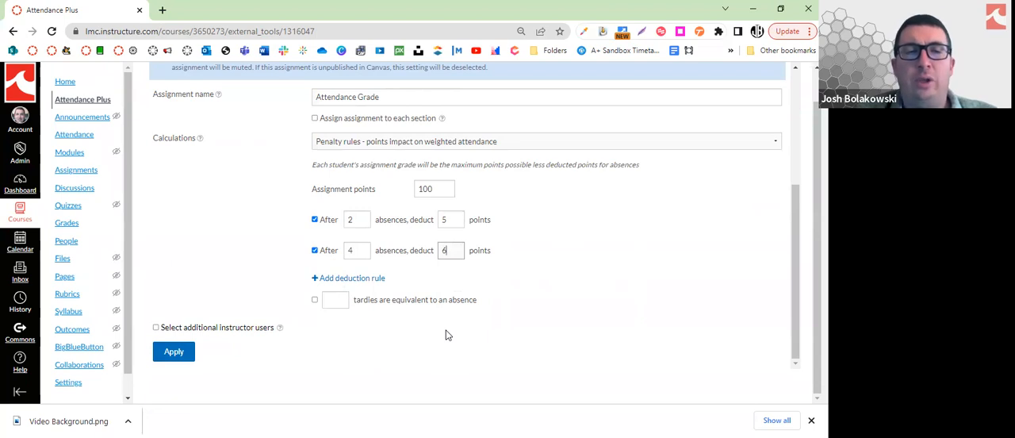
Set the attendance grade calculation to Record attendance proportionally and apply the setup
{"action": "left_click", "coordinate": [355, 147]}
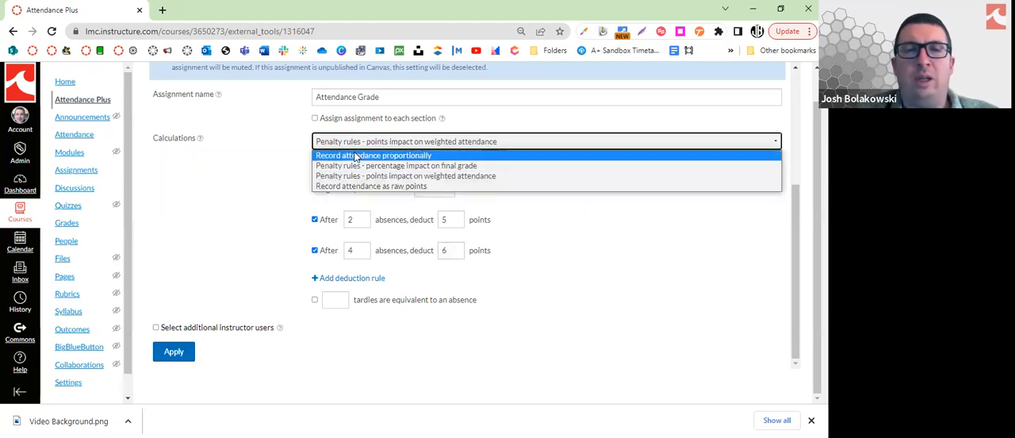
{"action": "left_click", "coordinate": [356, 154]}
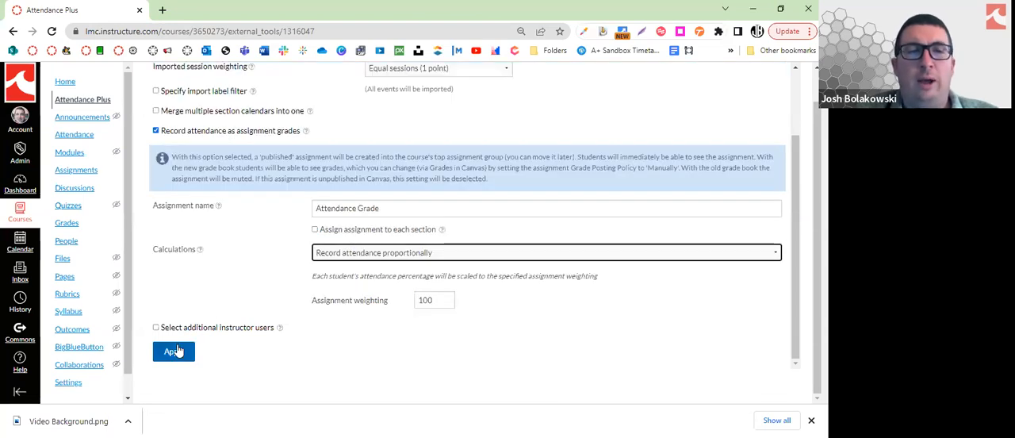
{"action": "left_click", "coordinate": [174, 351]}
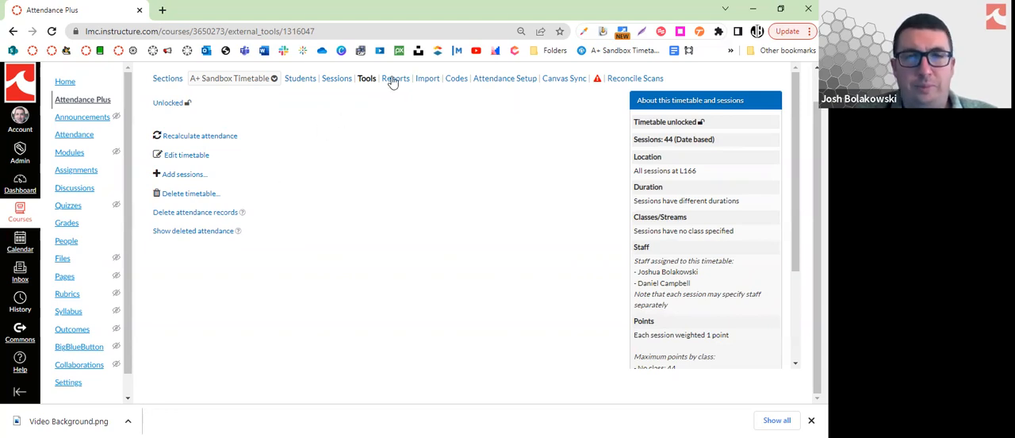
Reopen the attendance setup to review the grade calculation settings, and leave it without saving changes
{"action": "left_click", "coordinate": [482, 82]}
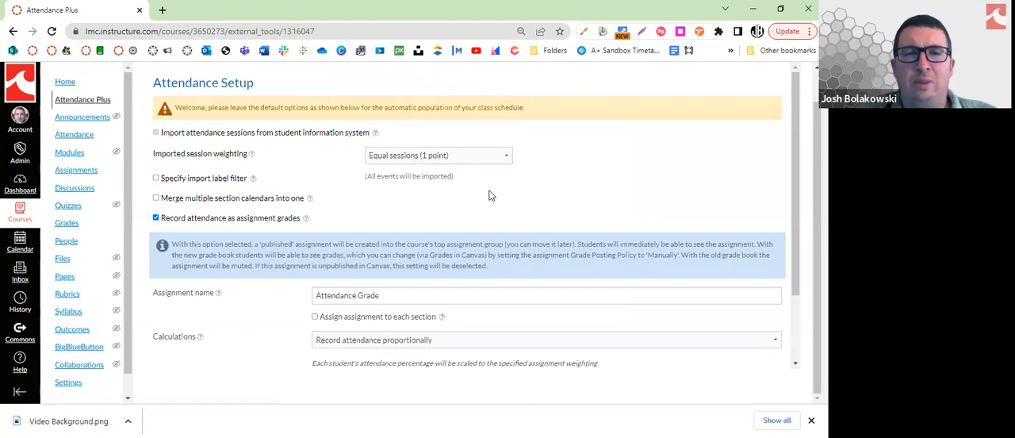
{"action": "scroll", "coordinate": [489, 193], "scroll_direction": "down", "scroll_amount": 1}
{"action": "scroll", "coordinate": [489, 194], "scroll_direction": "down", "scroll_amount": 1}
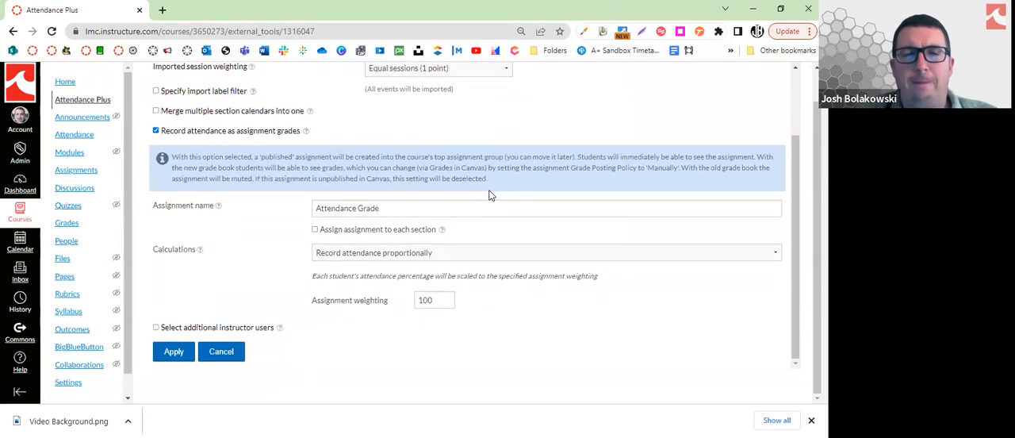
{"action": "scroll", "coordinate": [489, 194], "scroll_direction": "up", "scroll_amount": 2}
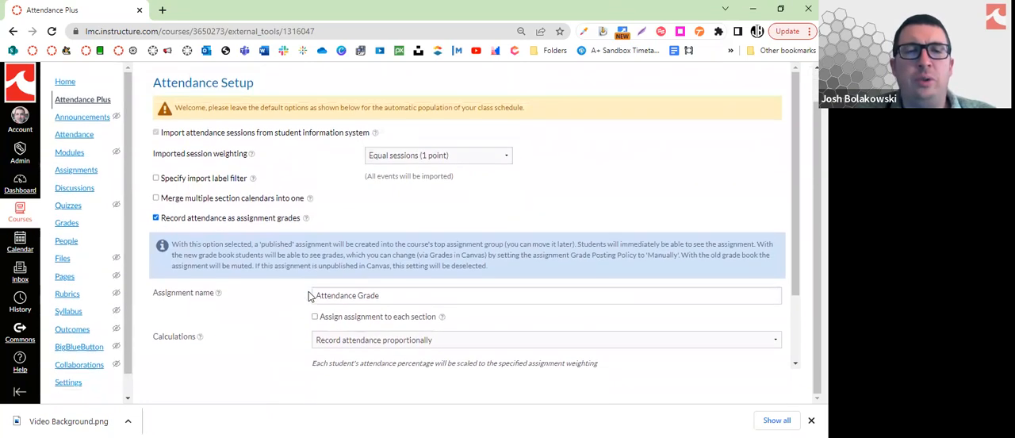
{"action": "scroll", "coordinate": [230, 347], "scroll_direction": "down", "scroll_amount": 2}
{"action": "left_click", "coordinate": [230, 349]}
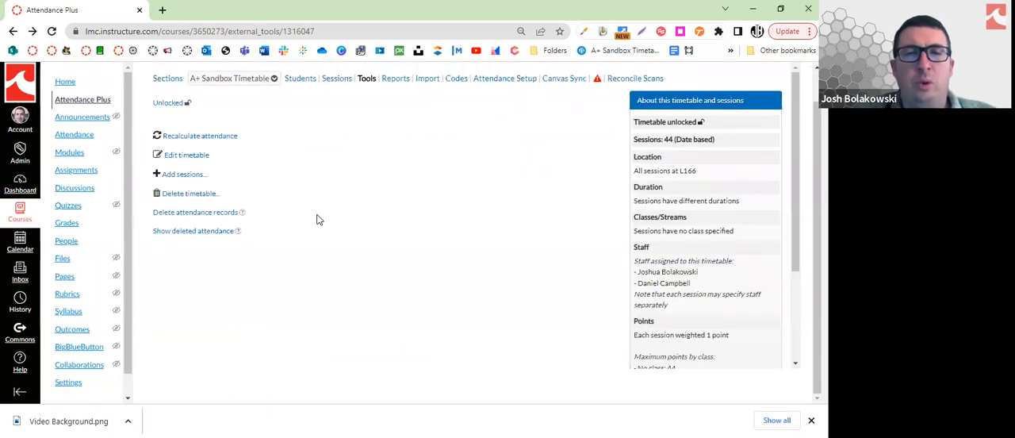
Return to the student attendance list and open the attendance code settings for the Tuesday, 10 Jan 2:30pm session
{"action": "scroll", "coordinate": [345, 176], "scroll_direction": "up", "scroll_amount": 1}
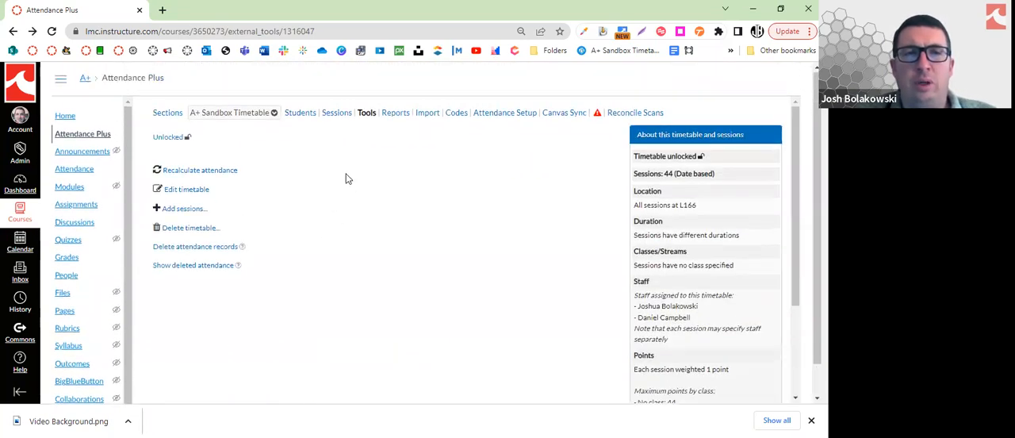
{"action": "left_click", "coordinate": [298, 113]}
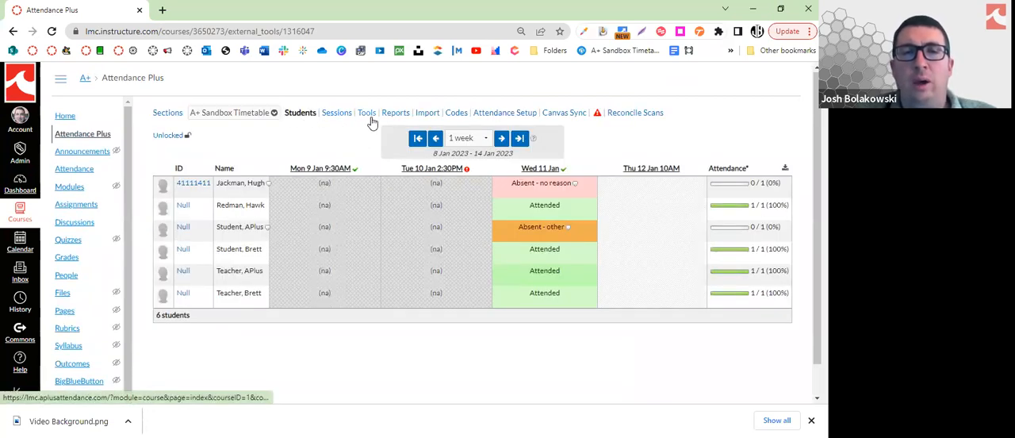
{"action": "left_click", "coordinate": [458, 115]}
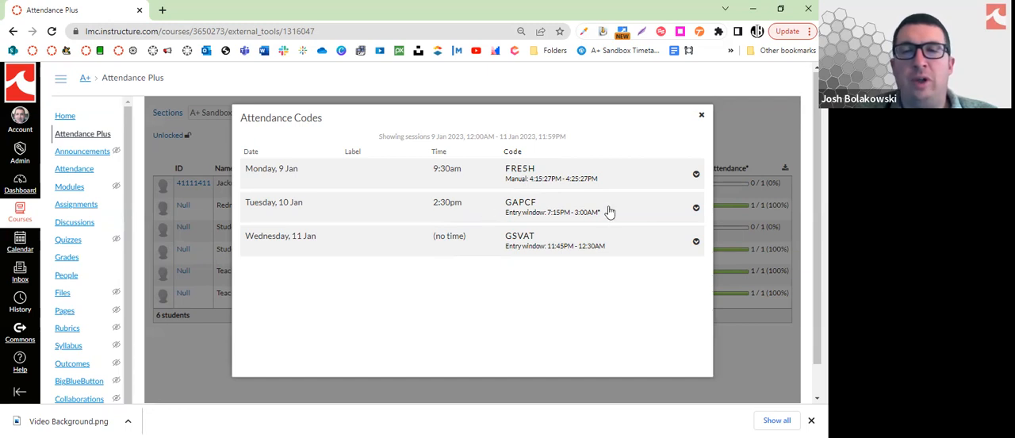
{"action": "left_click", "coordinate": [696, 209]}
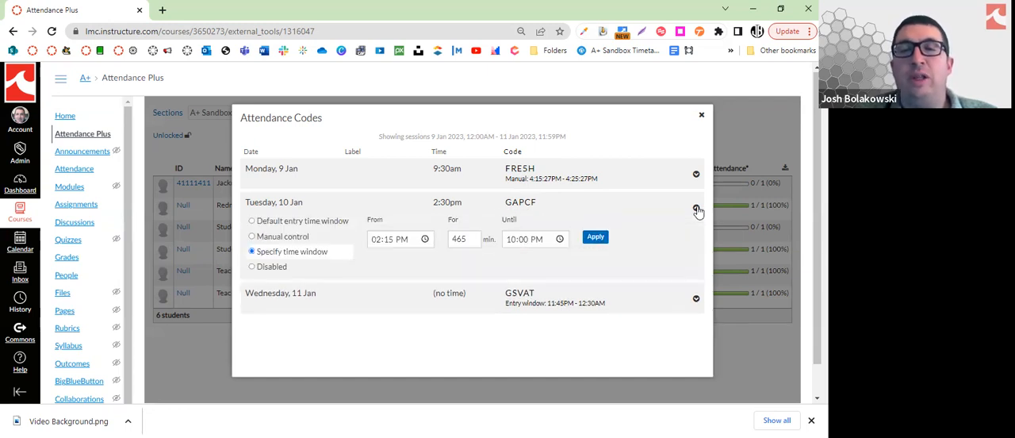
Go through the session code's Default entry time window, Specify time window and Manual control options, ending on Specify time window
{"action": "left_click", "coordinate": [314, 225]}
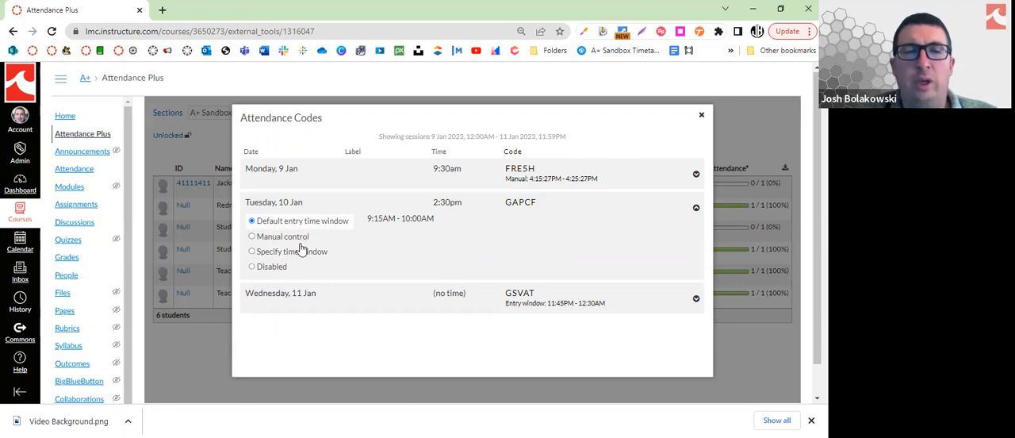
{"action": "left_click", "coordinate": [300, 252]}
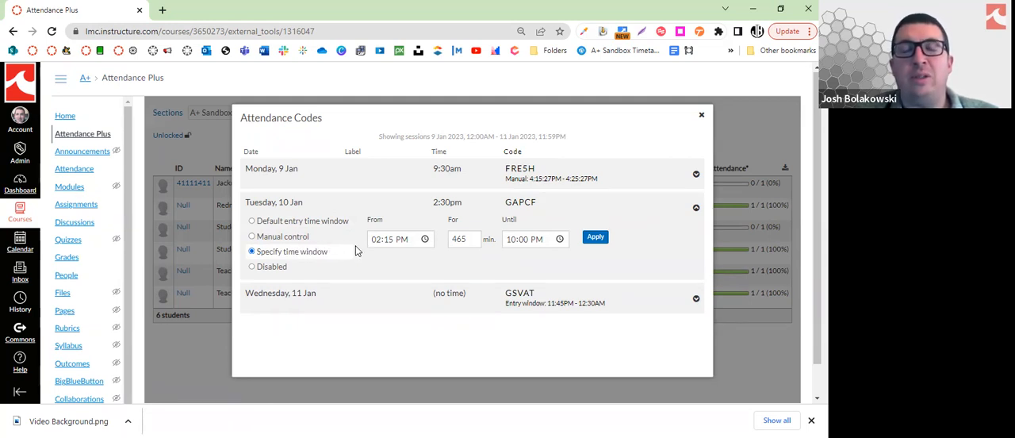
{"action": "left_click", "coordinate": [298, 239]}
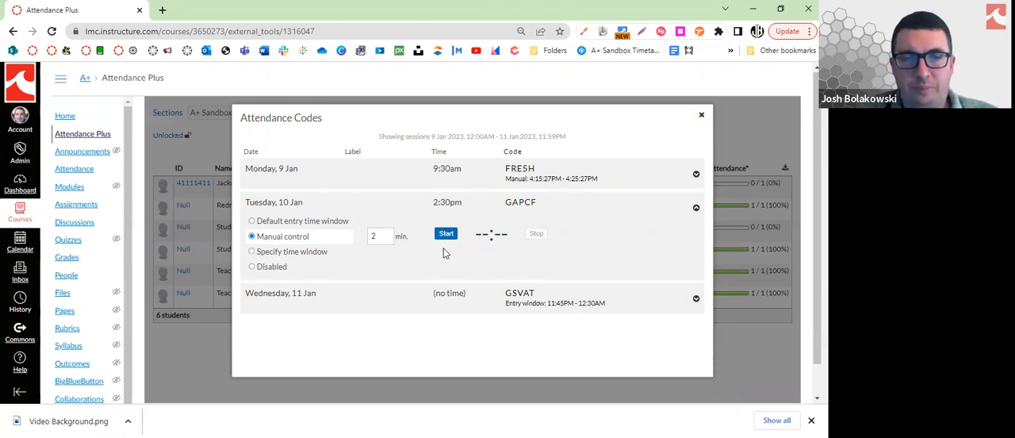
{"action": "left_click", "coordinate": [315, 253]}
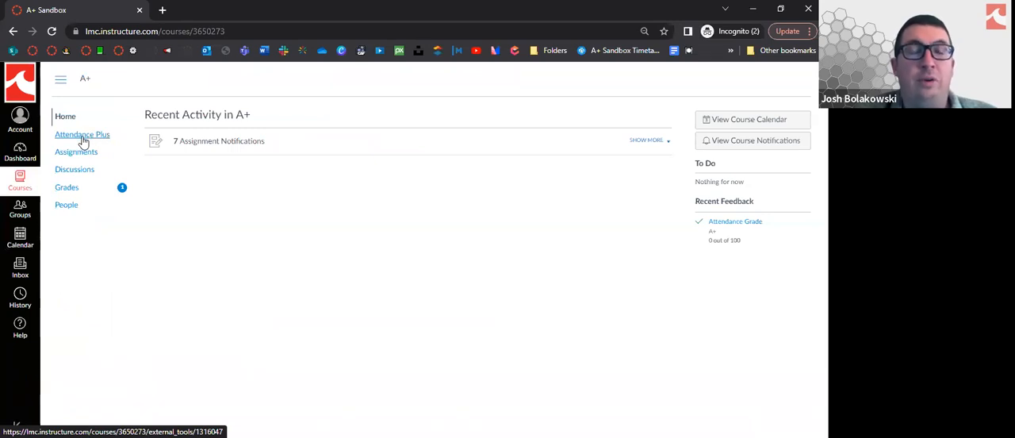
View the student's Attendance Plus code entry page in the incognito window, and return to the instructor window to close the attendance codes
{"action": "left_click", "coordinate": [83, 136]}
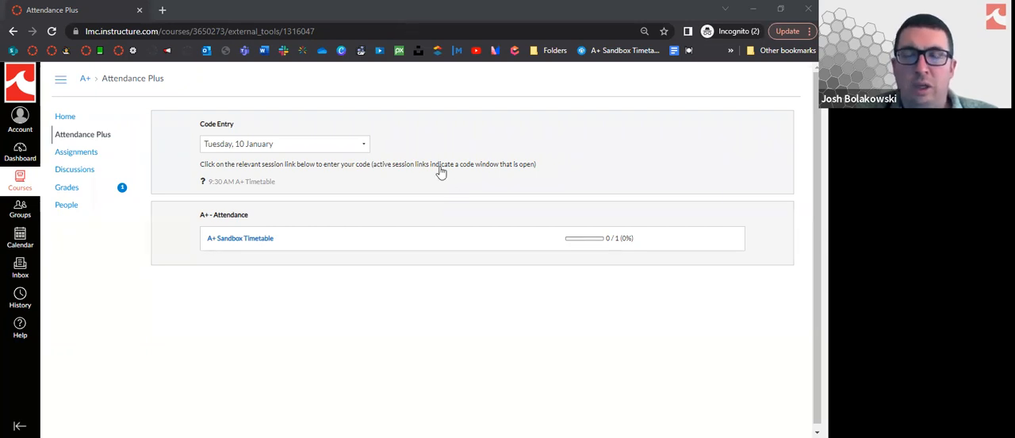
{"action": "key", "text": "alt+Tab"}
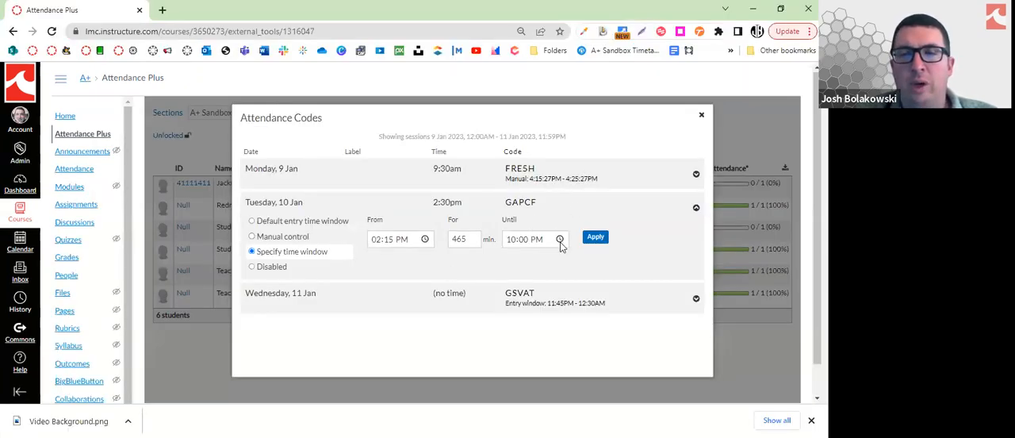
{"action": "left_click", "coordinate": [700, 116]}
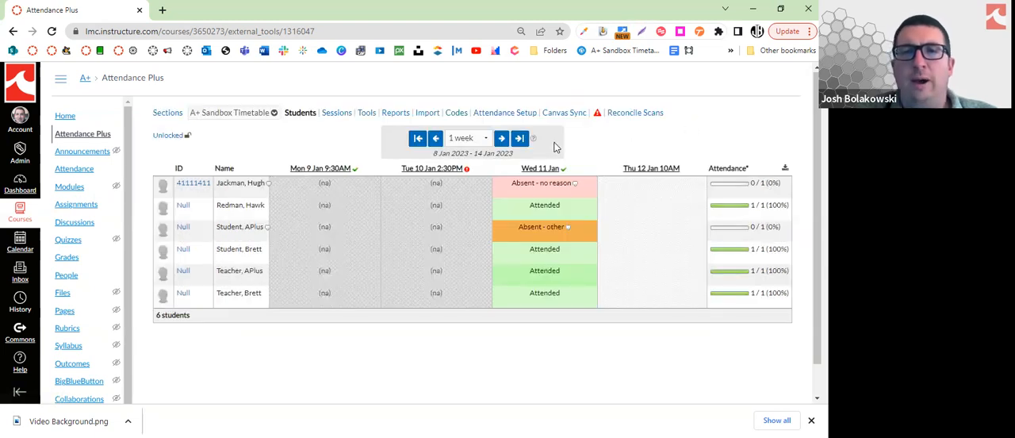
Examine the Attendance Summary, Attendance by Date, Date of Last Attendance and Attendance by Sequence reports, and return to the student list
{"action": "left_click", "coordinate": [397, 115]}
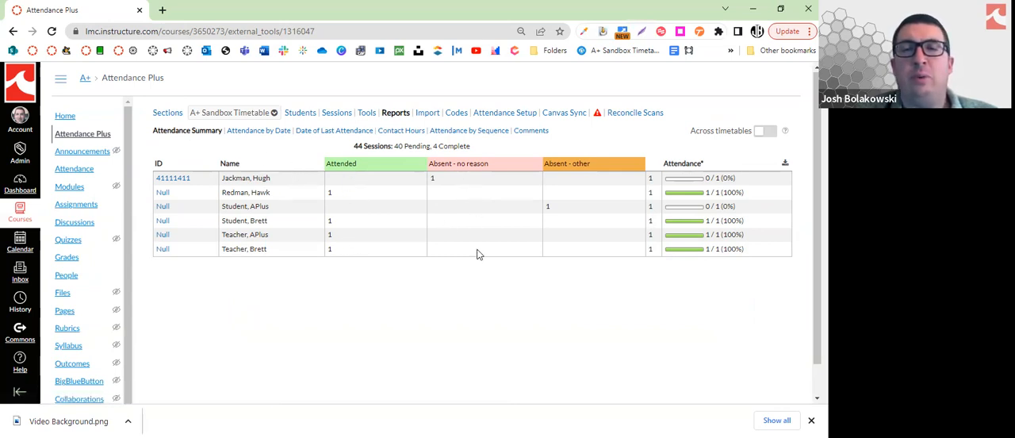
{"action": "left_click", "coordinate": [275, 136]}
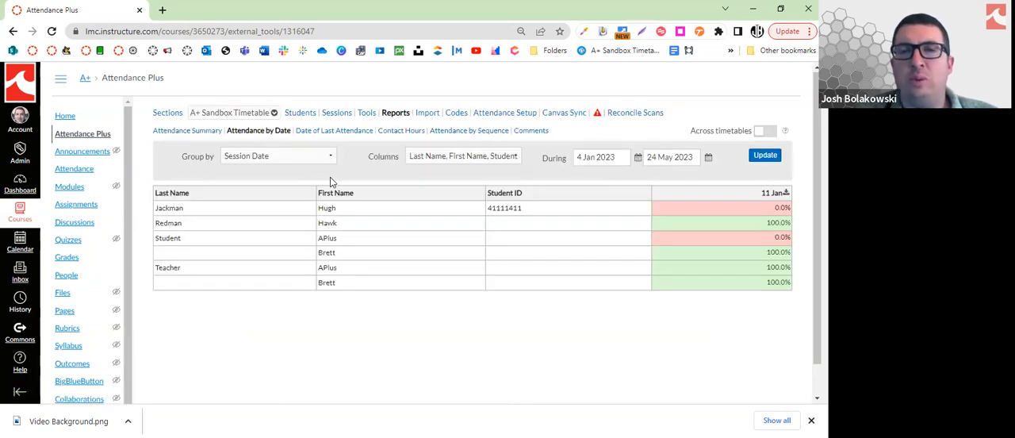
{"action": "left_click", "coordinate": [328, 135]}
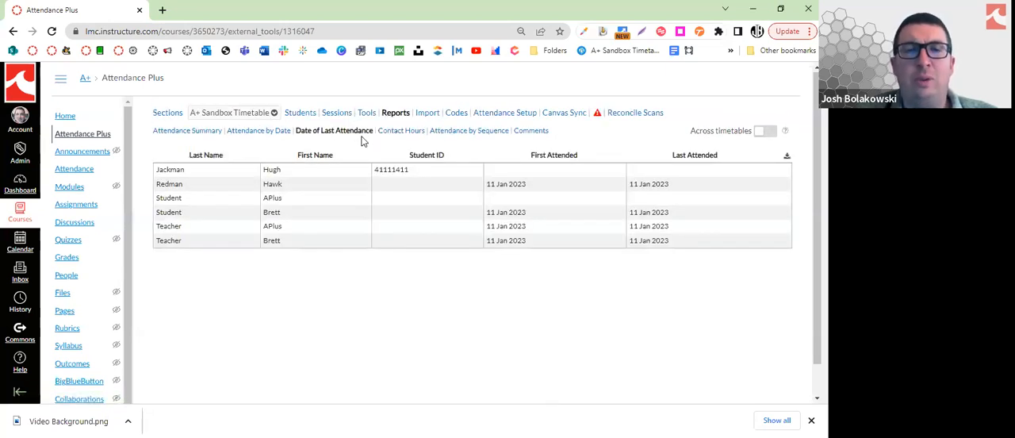
{"action": "left_click", "coordinate": [439, 135]}
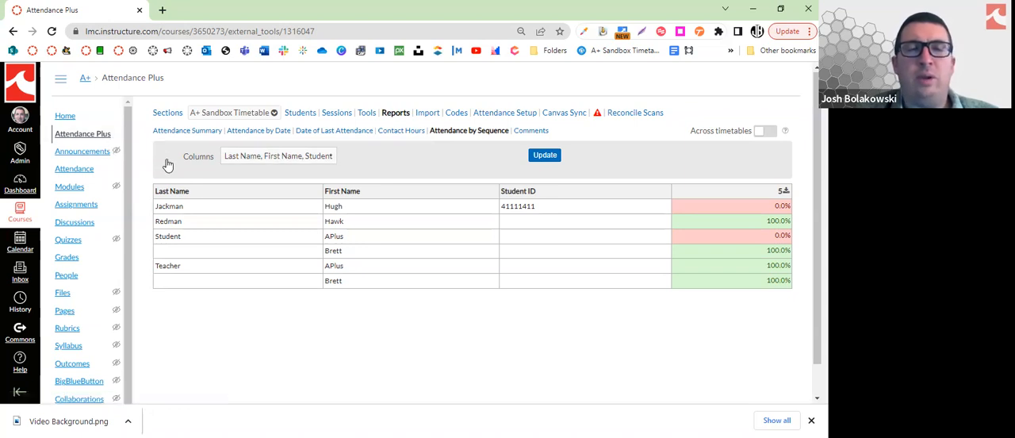
{"action": "left_click", "coordinate": [287, 117]}
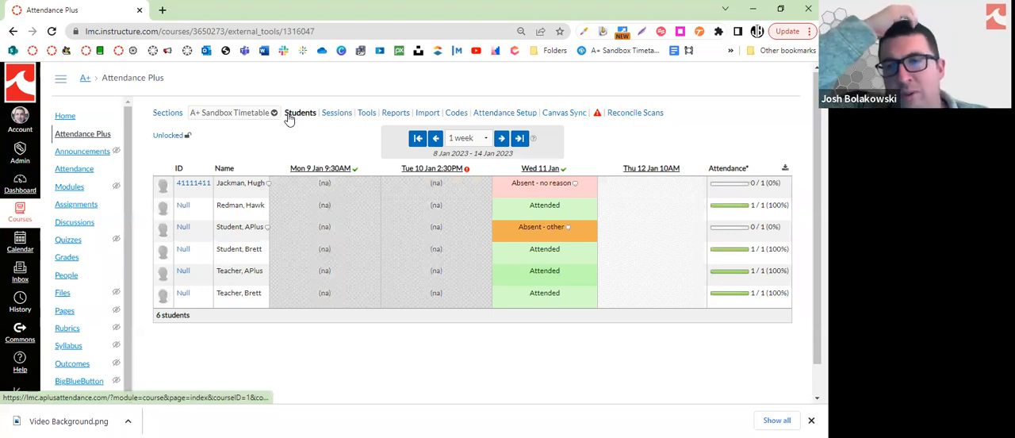